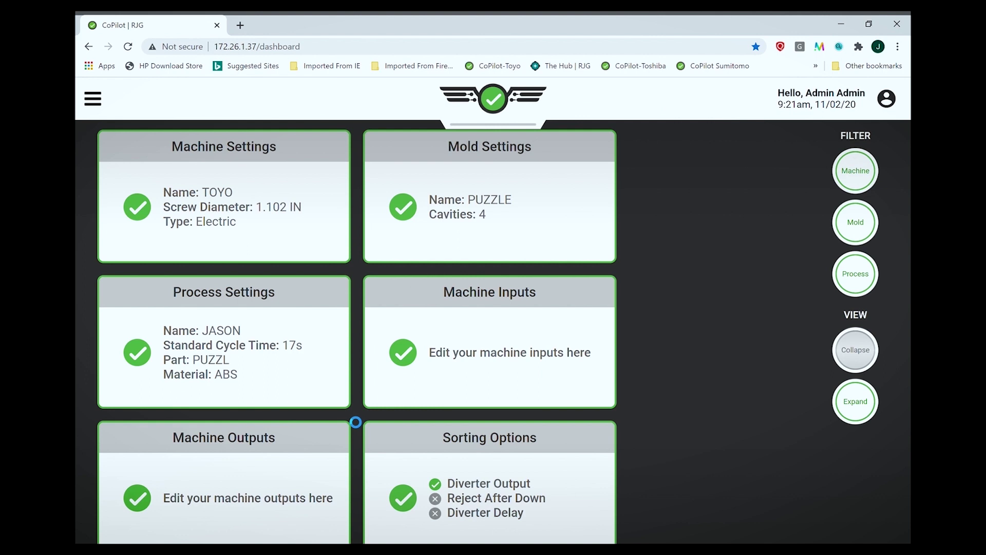
- Look over the setup dashboard and review the machine settings and mold settings, closing each without changes
scroll(355, 422, down, 9)
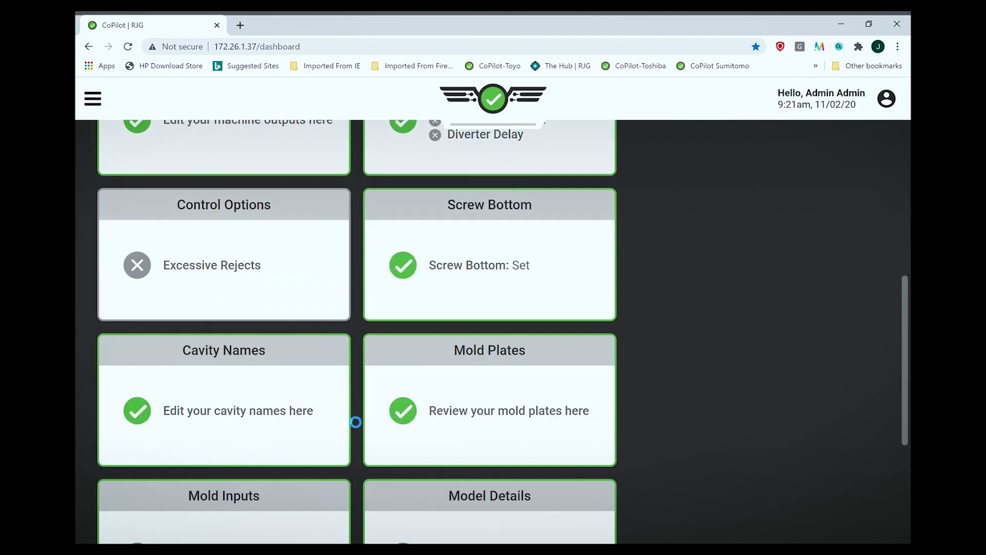
scroll(355, 422, up, 9)
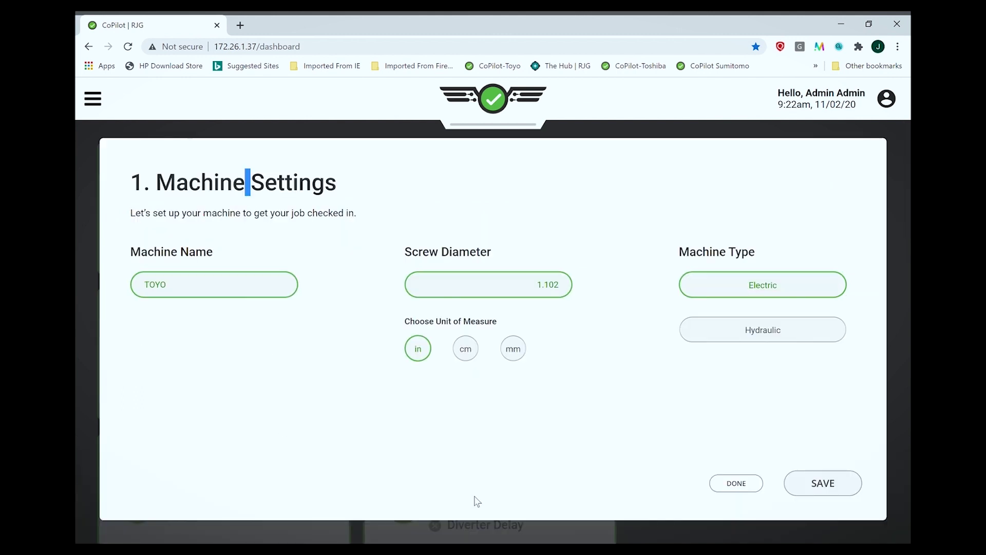
click(740, 486)
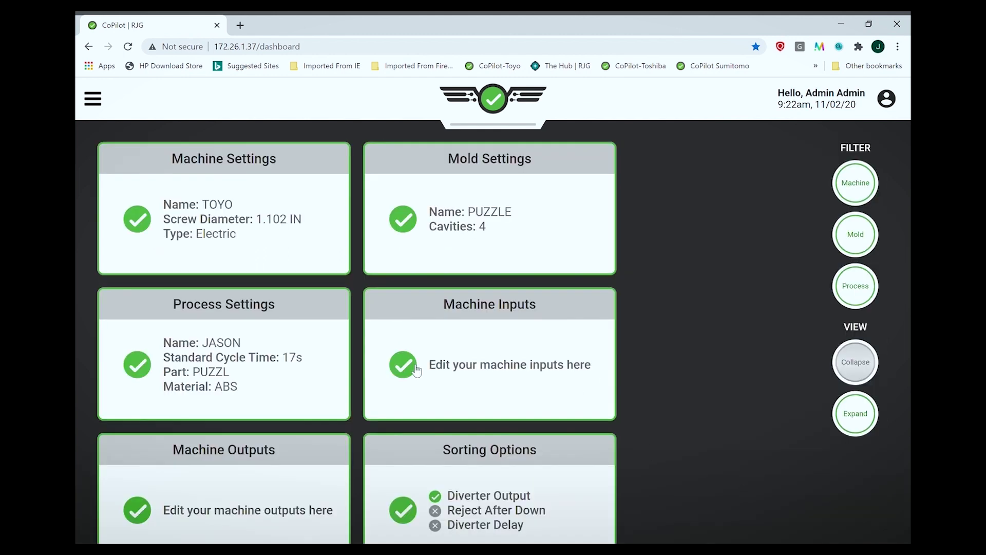
double_click(576, 224)
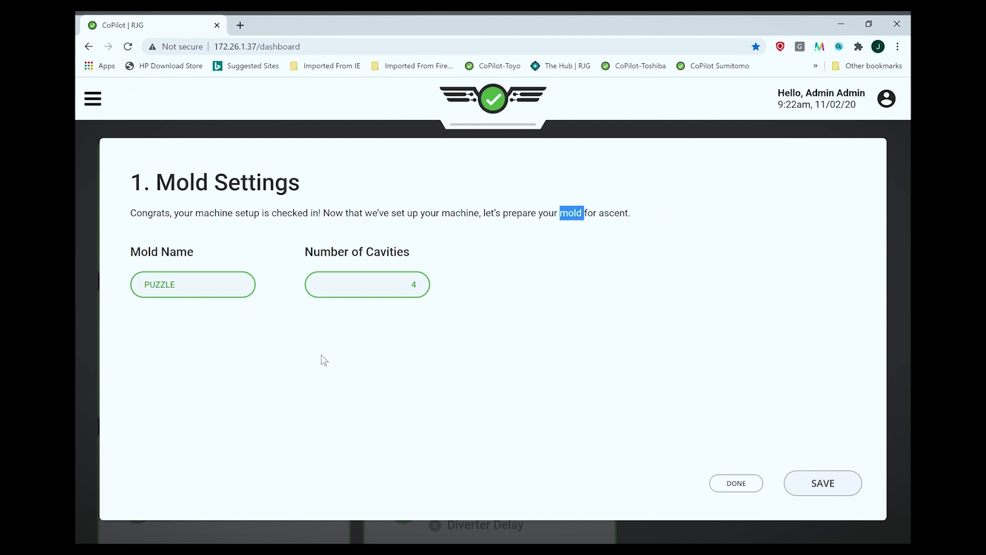
click(737, 485)
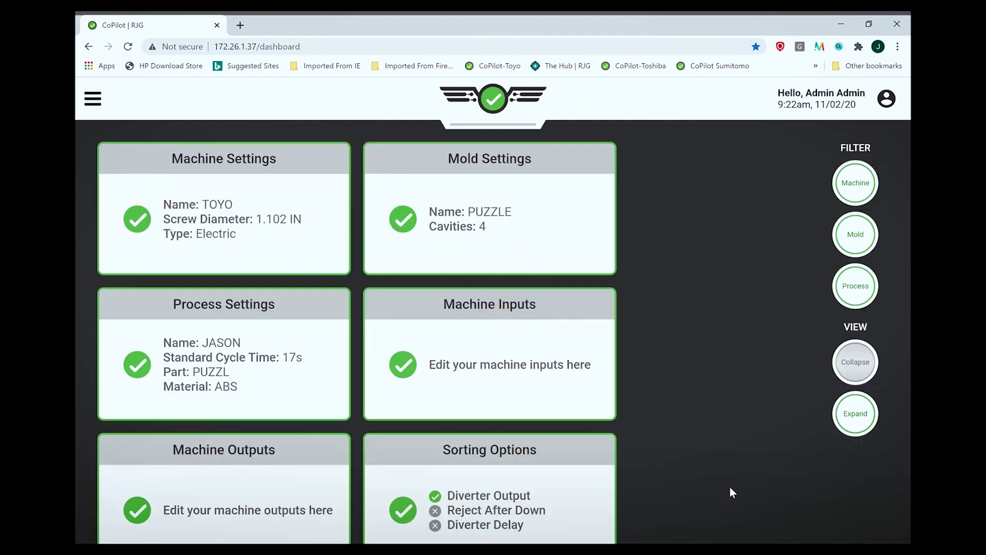
- Review the sensor assignments in the machine inputs and close them without changes
scroll(444, 356, down, 7)
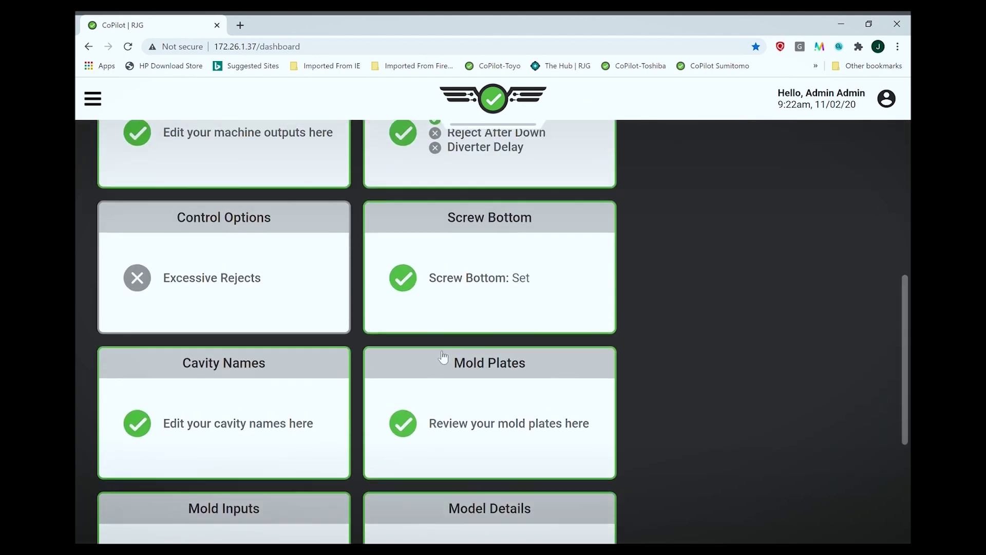
scroll(443, 356, up, 2)
scroll(443, 356, up, 5)
click(441, 357)
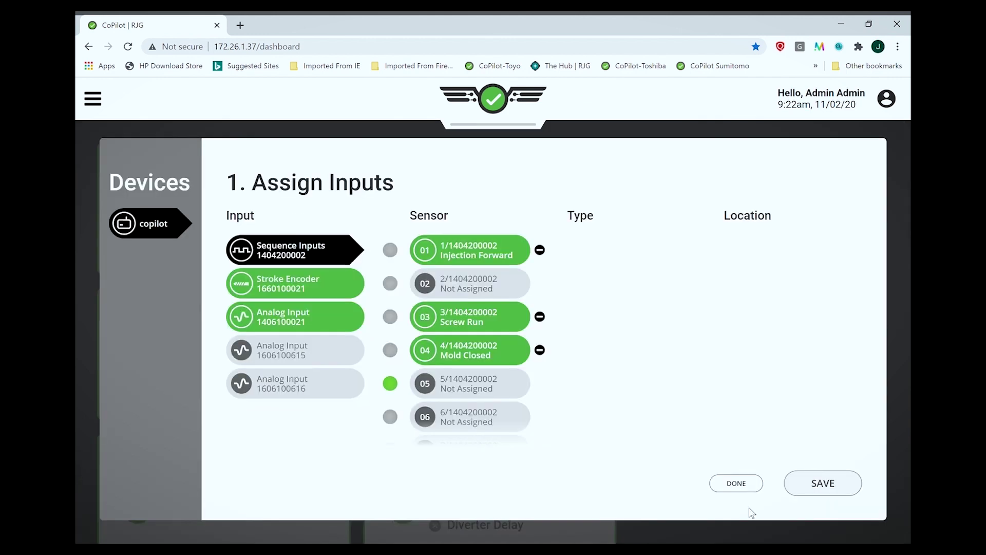
click(736, 485)
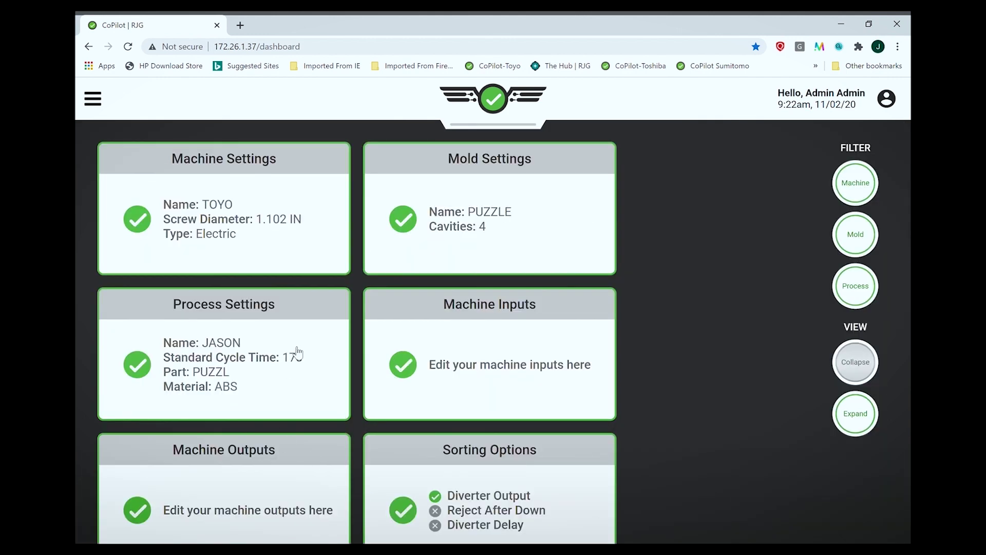
- Review the process setup, including the optional setup info, and close it without changes
click(290, 377)
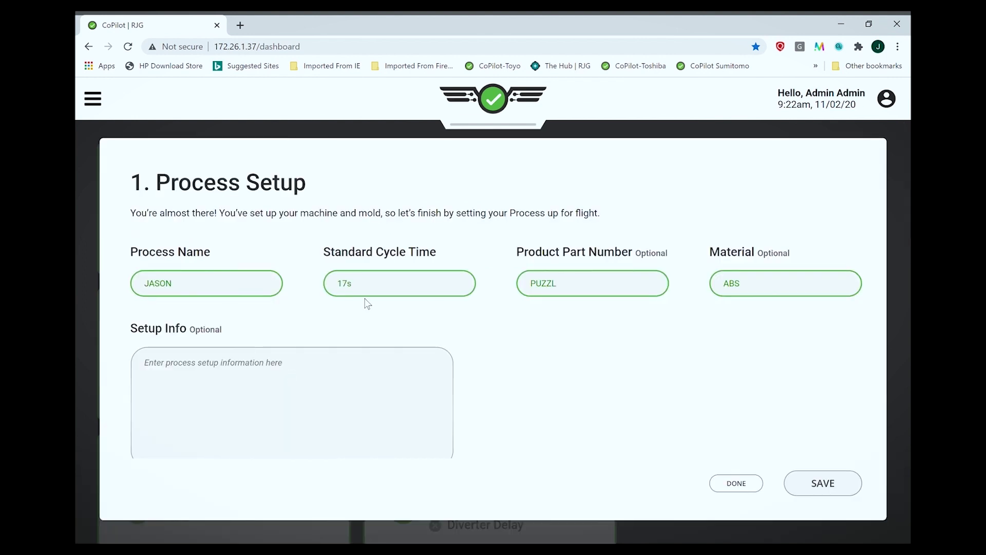
scroll(616, 414, down, 1)
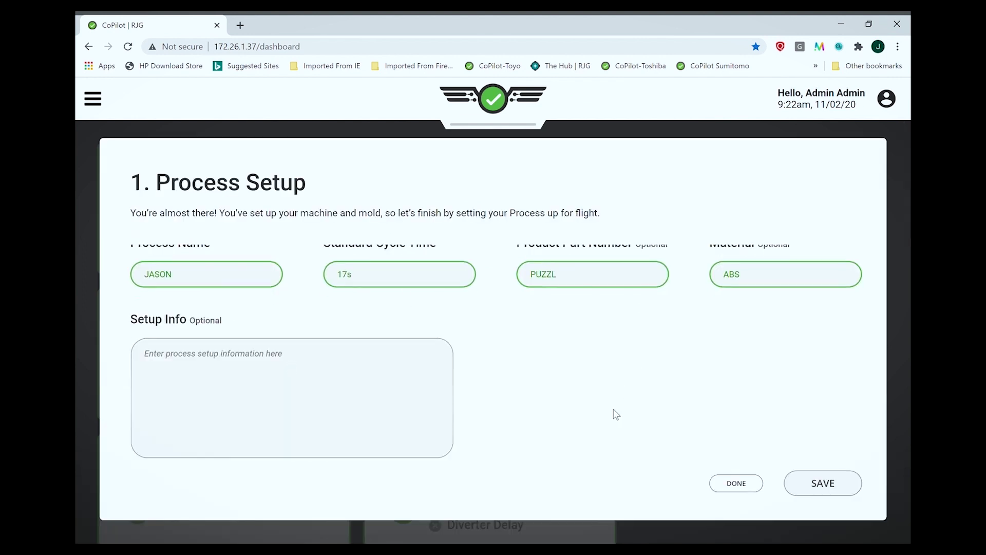
click(738, 484)
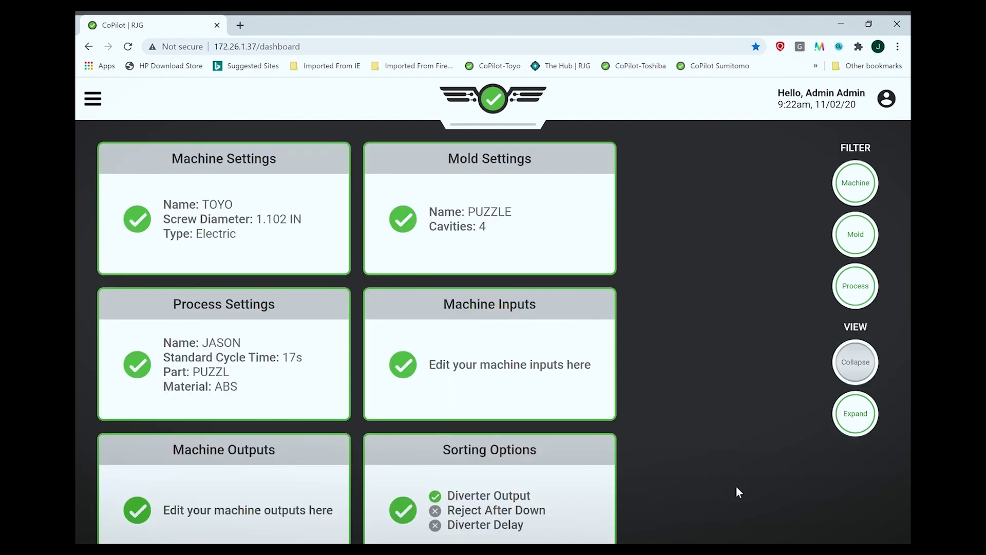
- Review the names of the mold's cavities and close them without changes
scroll(713, 427, down, 3)
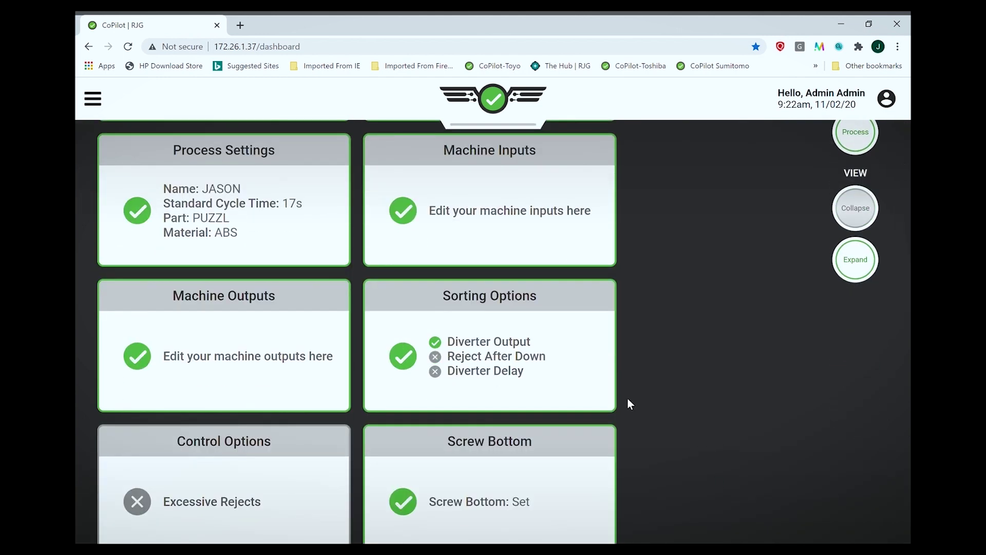
scroll(235, 402, down, 6)
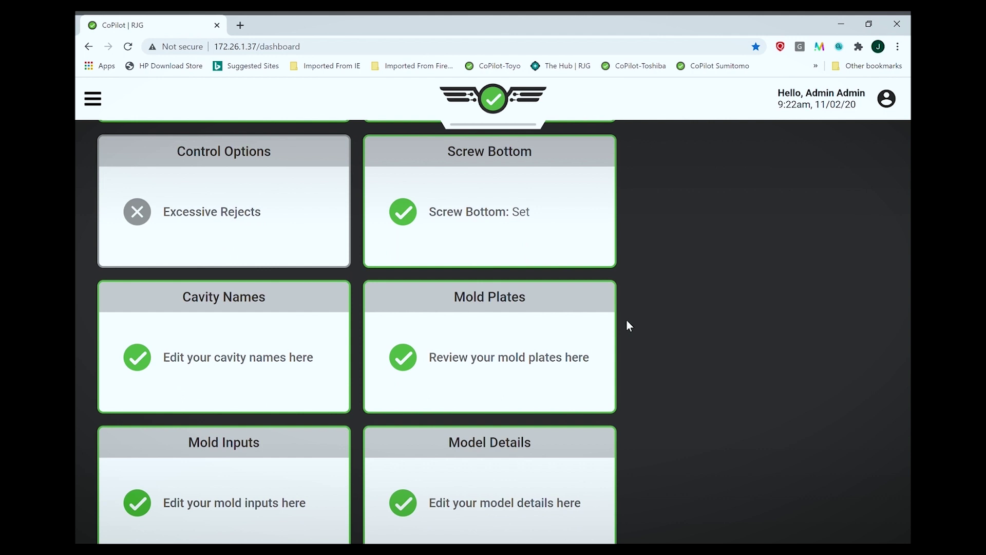
click(208, 333)
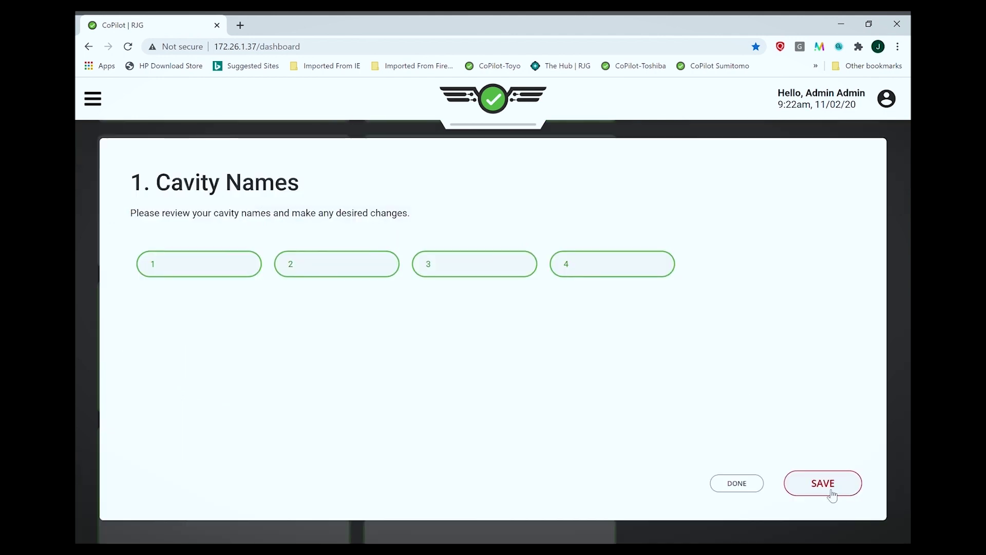
click(739, 484)
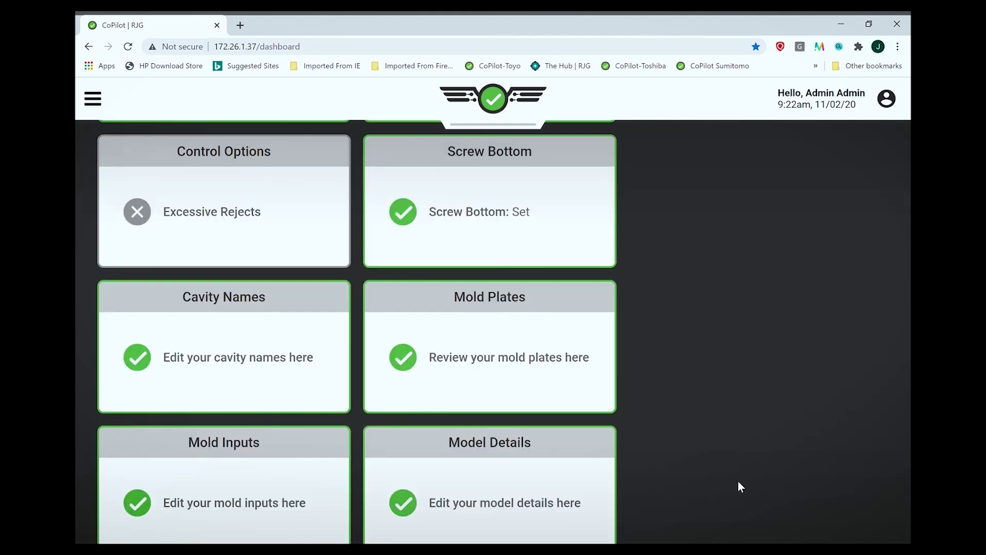
- Review the mold sensors' model details and the mold setup summary, closing each without changes
scroll(334, 417, down, 4)
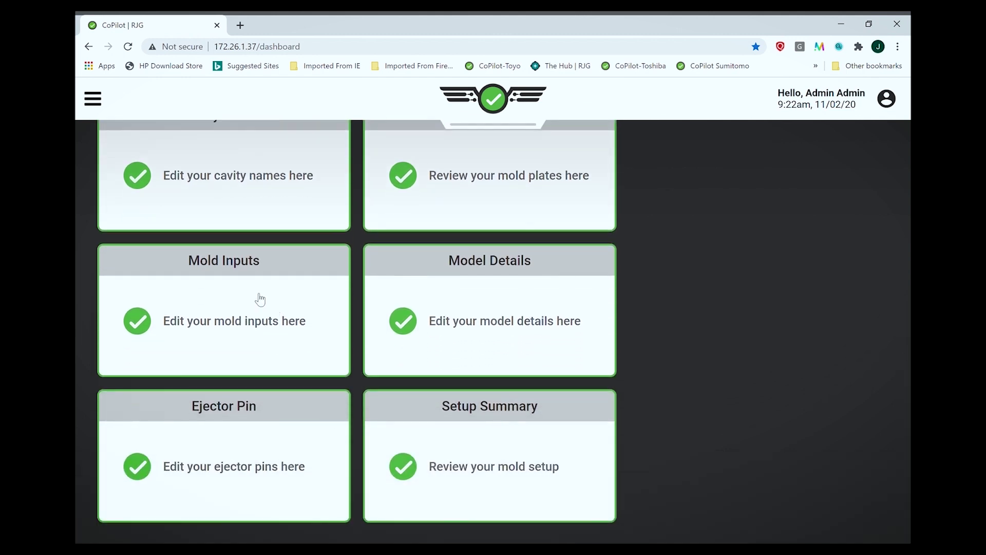
click(462, 306)
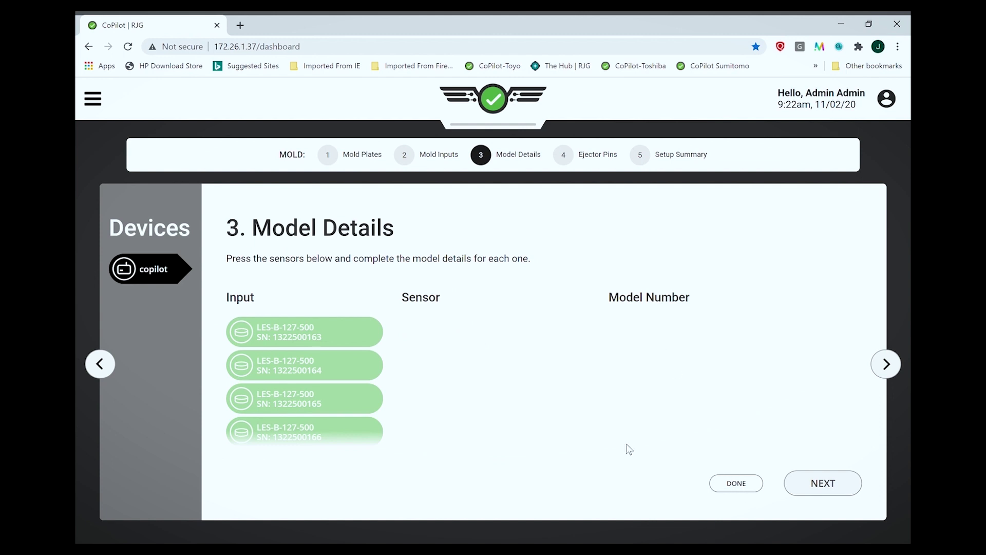
scroll(329, 372, down, 2)
scroll(328, 372, up, 2)
click(738, 483)
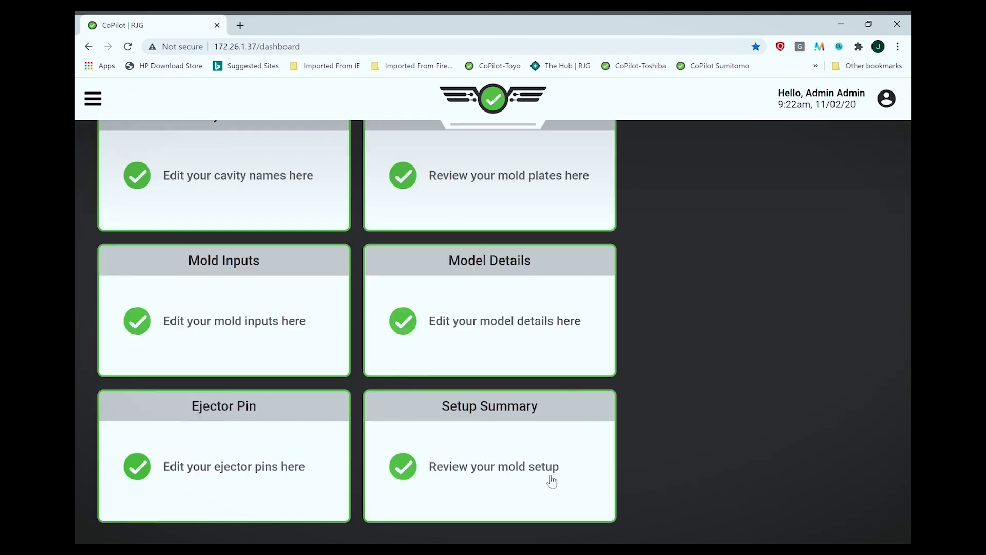
click(502, 443)
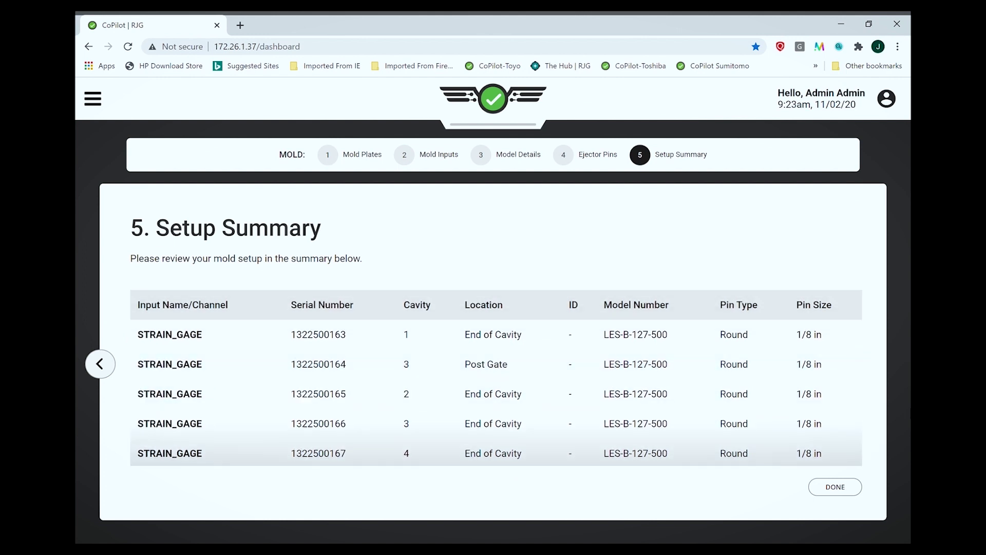
click(822, 490)
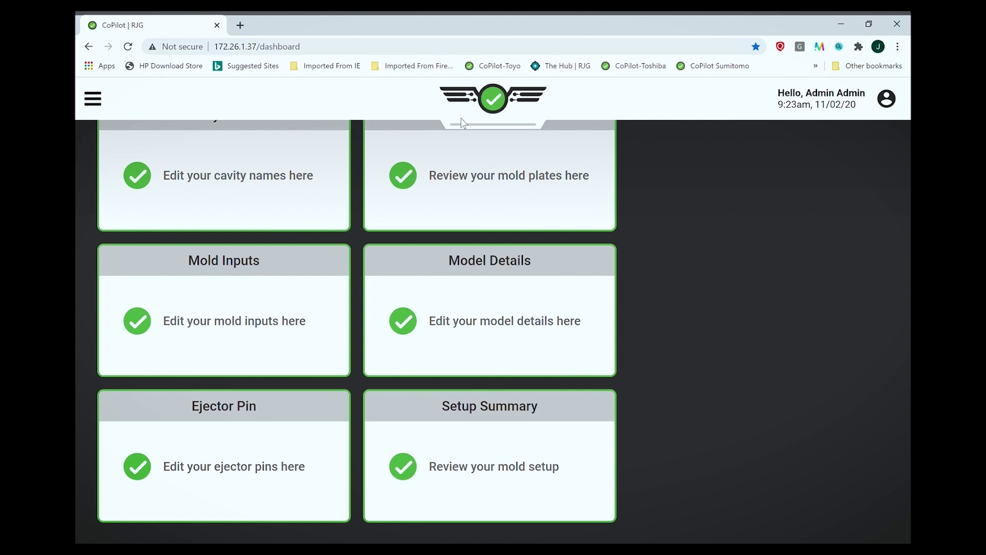
- Check the saved machine choices for the current job and start the job with machine TOYO, mold PUZZLE and the selected process
click(486, 128)
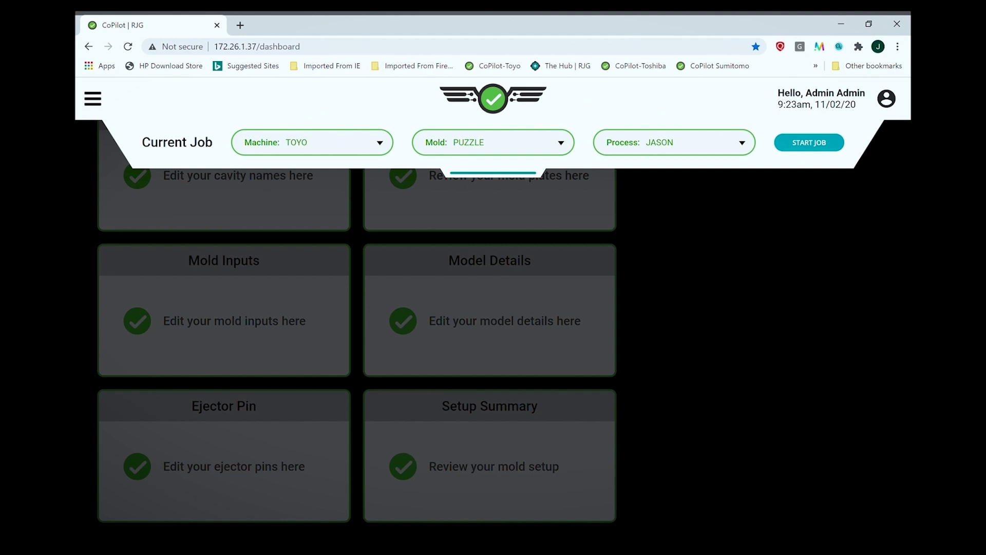
click(313, 143)
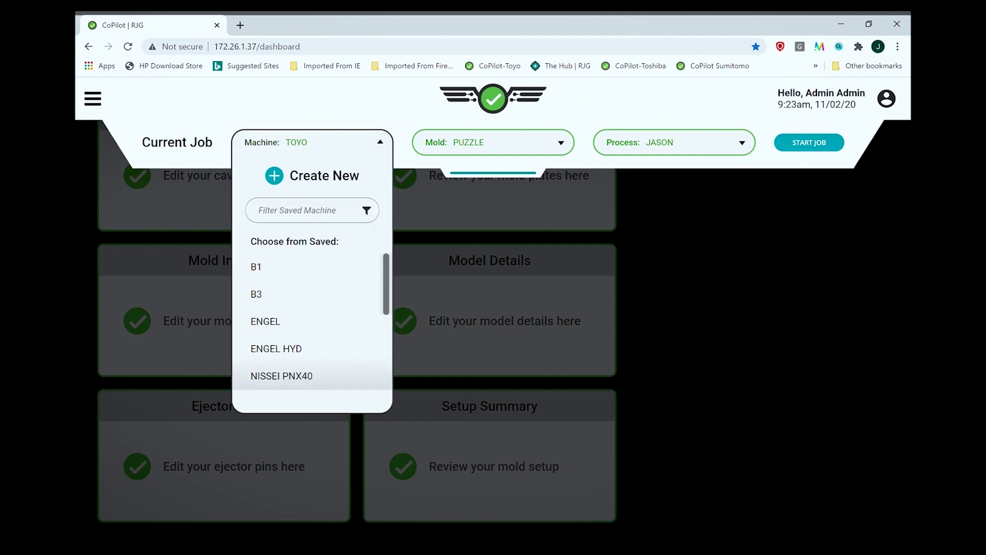
click(312, 142)
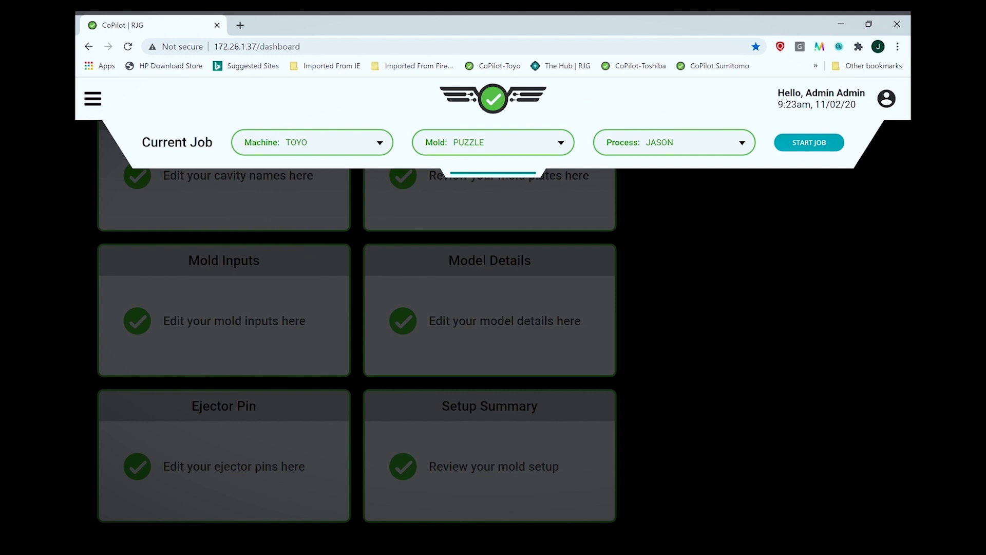
click(493, 142)
click(809, 143)
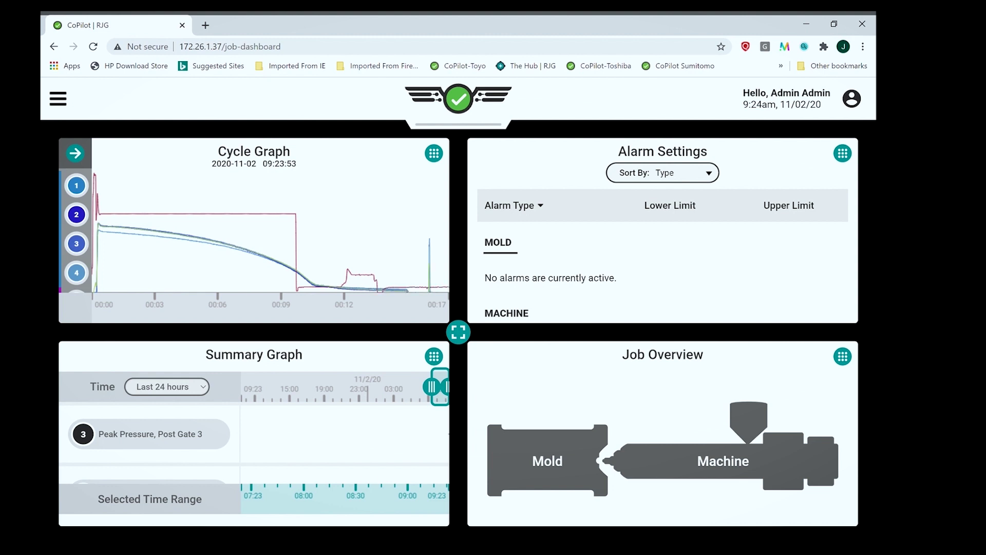
- Enlarge the Cycle Graph to fill the job dashboard and zoom in on about the first 2 seconds of the cycle
mouse_move(458, 331)
mouse_down()
mouse_move(498, 346)
mouse_move(455, 283)
mouse_up()
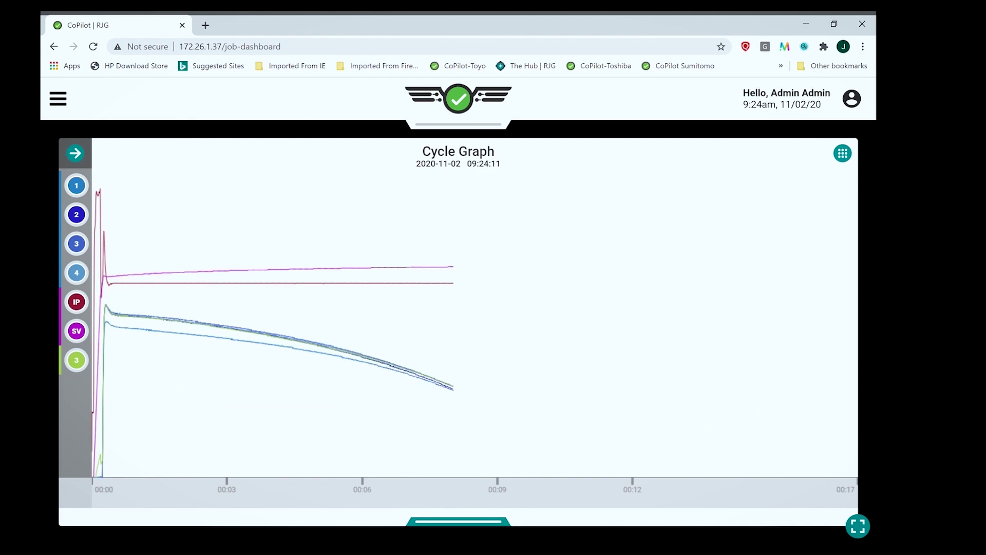
click(260, 329)
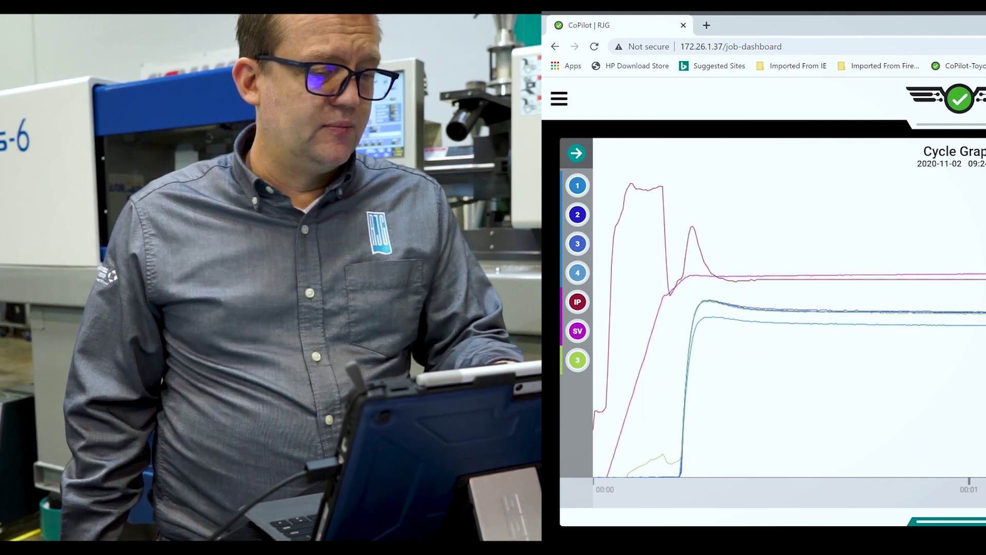
- Expand the curve names and isolate the RJG Stroke Volume, Screw and Plastic Pressure, Post Gate 3 curves one at a time, restoring all curves
click(576, 153)
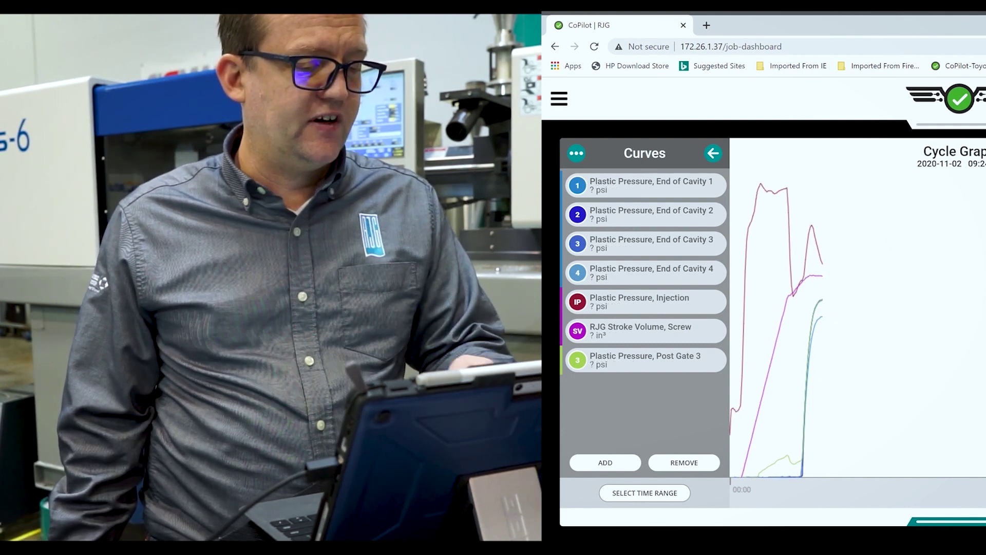
click(646, 331)
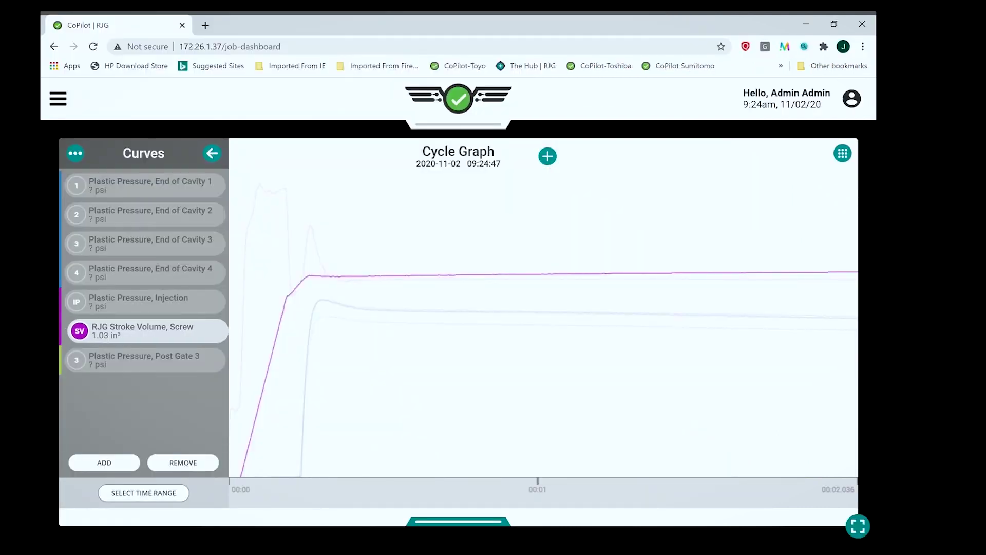
click(146, 331)
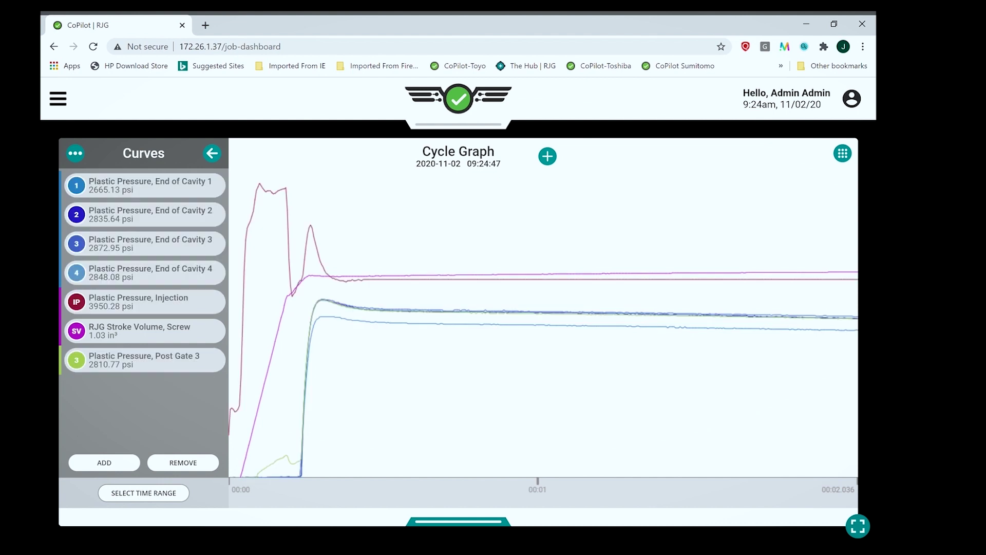
click(146, 361)
click(147, 361)
- Look through the machine curves that can be added to the Cycle Graph without changing the selection
click(104, 463)
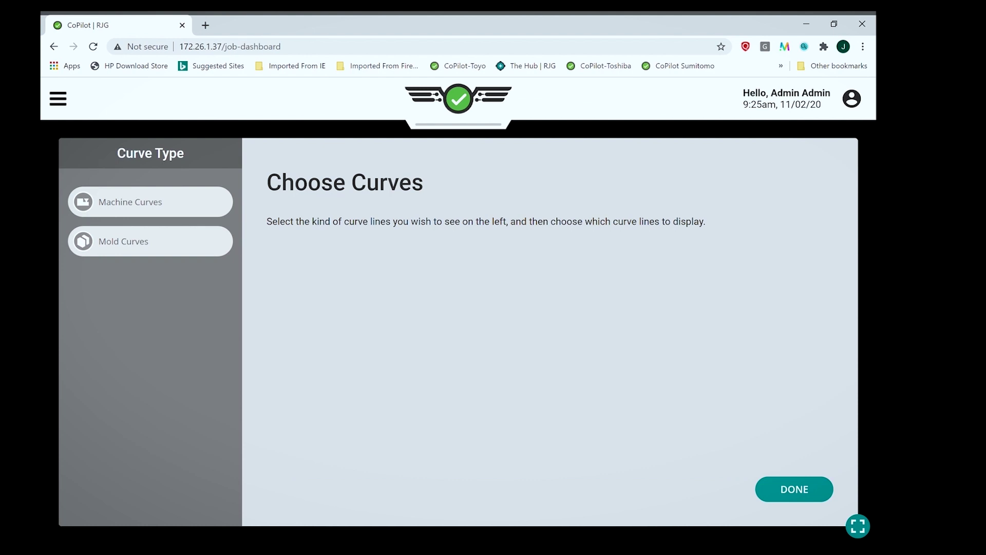
click(150, 202)
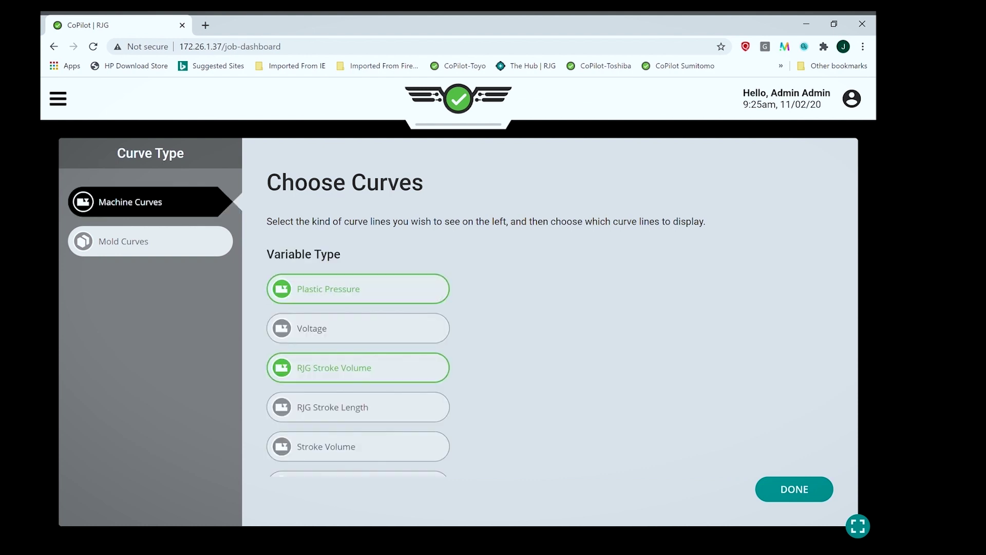
click(794, 489)
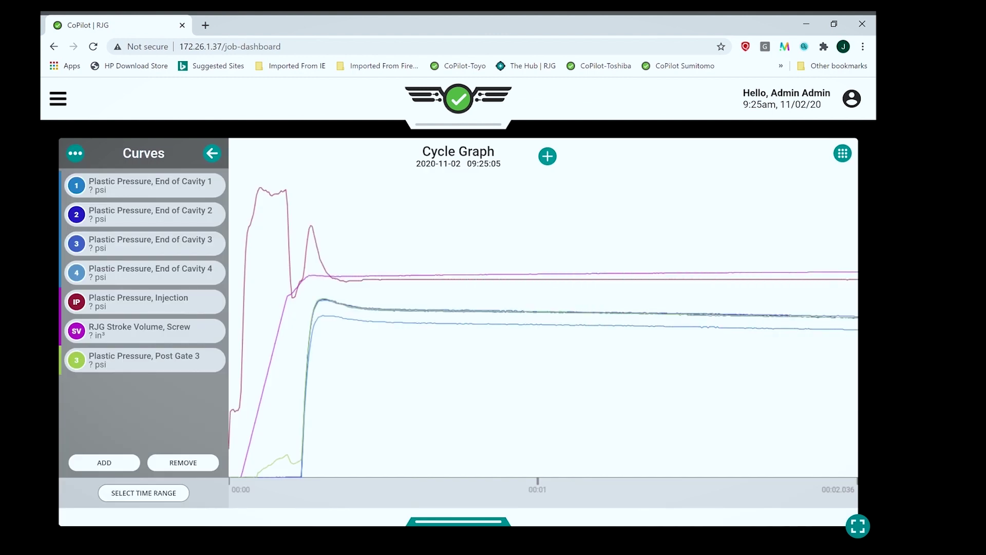
- Collapse the curve names to view the Machine Sequence below the Cycle Graph, and restore the four-panel job dashboard
click(212, 153)
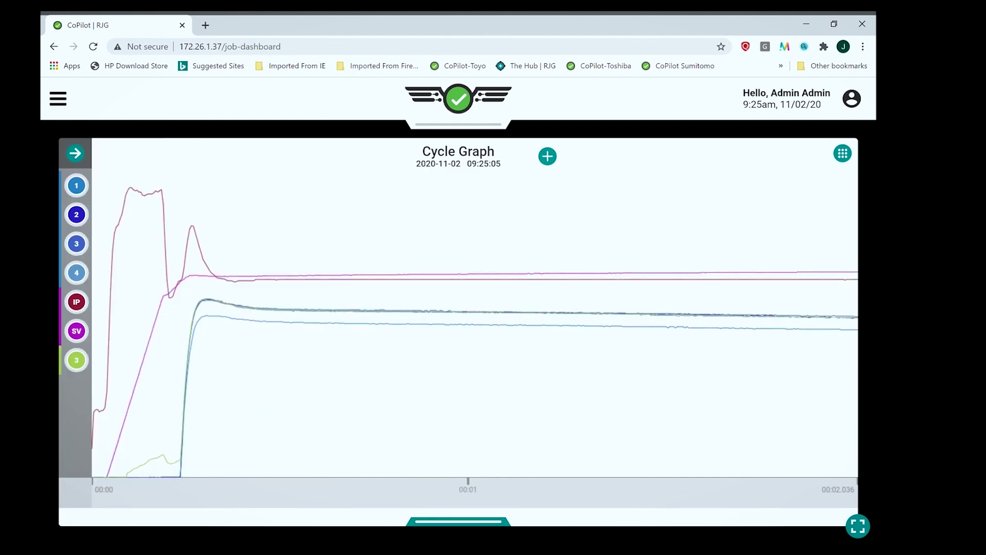
click(458, 522)
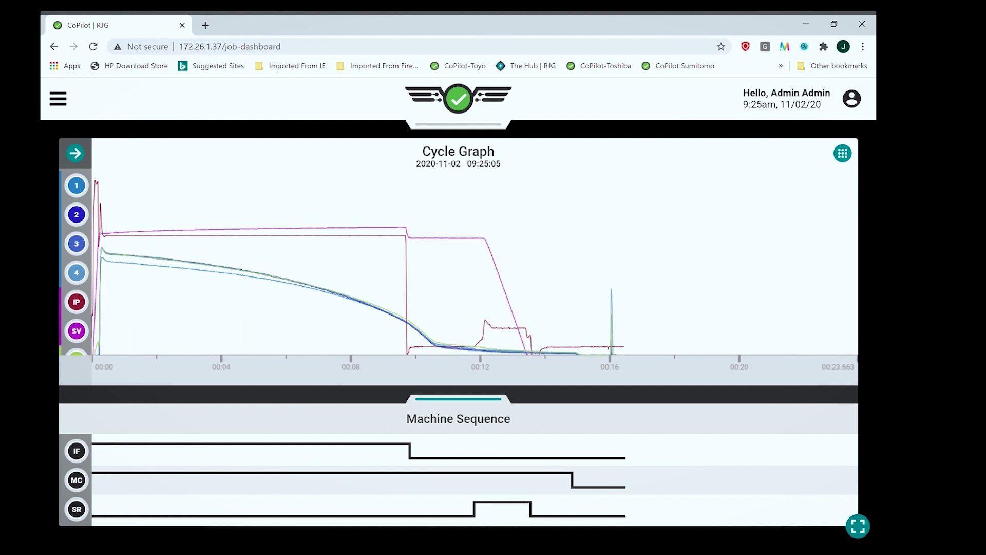
click(858, 526)
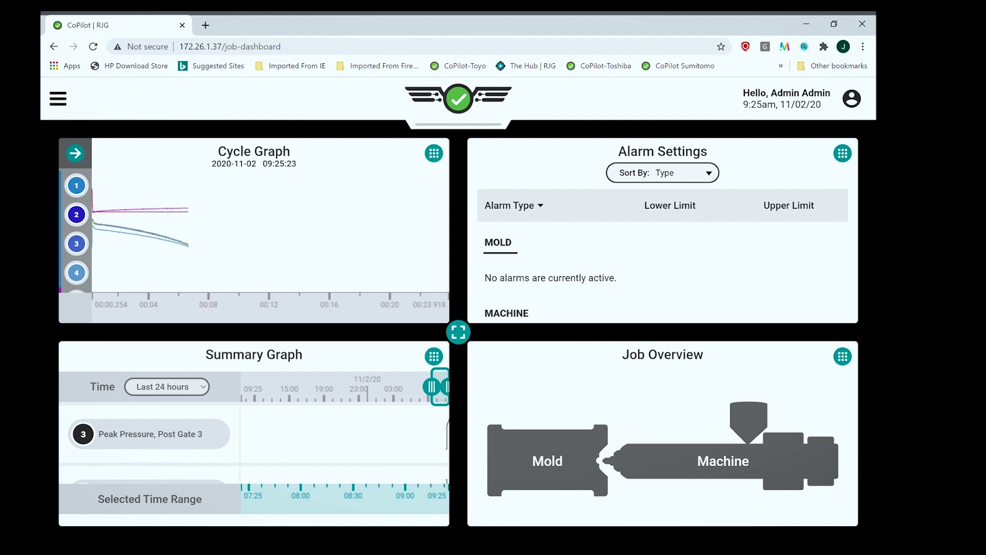
- Enlarge the Summary Graph to fill the job dashboard and shorten its selected time range by moving the start to about 07:52
click(458, 332)
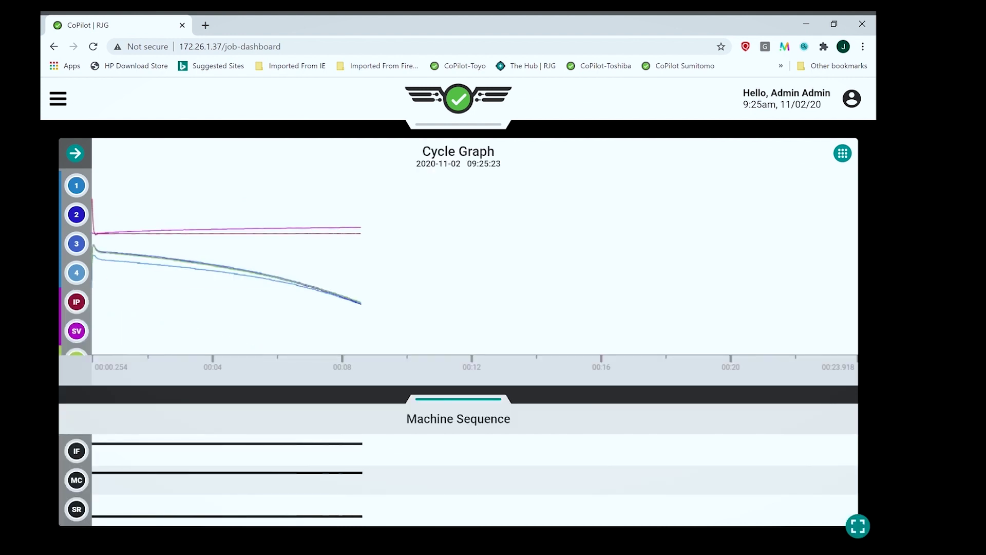
click(858, 526)
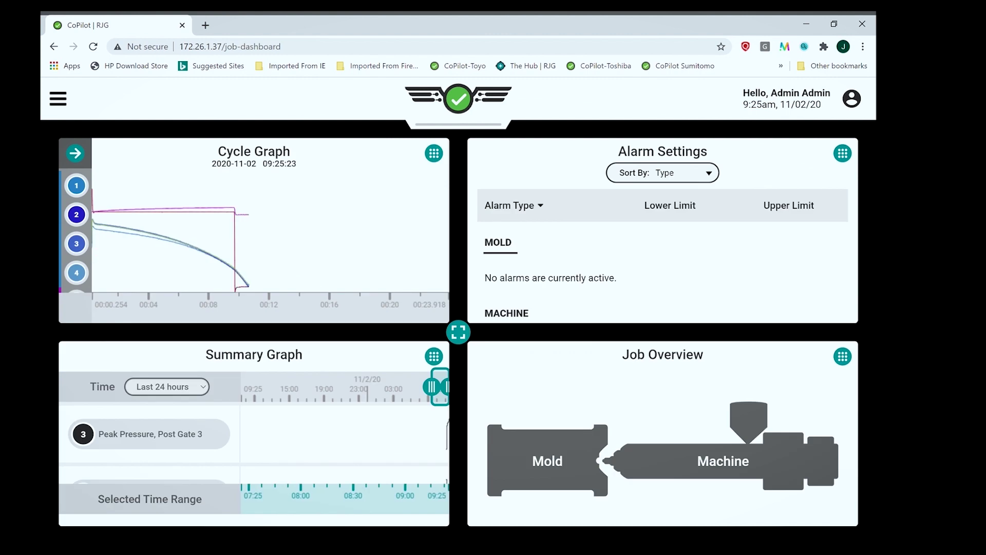
drag(458, 331, 858, 137)
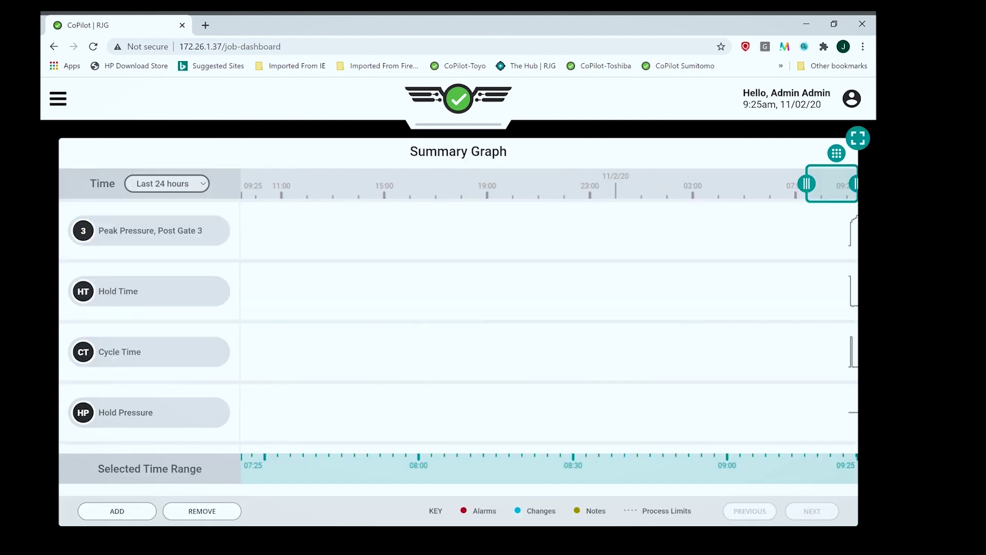
mouse_move(807, 183)
mouse_down()
mouse_move(459, 183)
mouse_move(819, 184)
mouse_up()
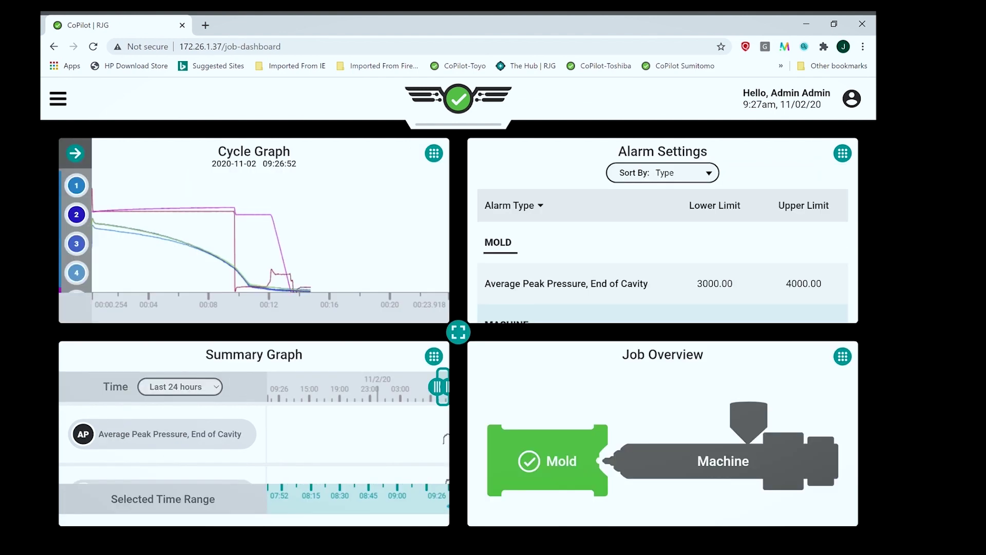
- Examine the Job Overview at full size, and replace that card with an enlarged Velocity to Pressure Control card
drag(458, 332, 59, 139)
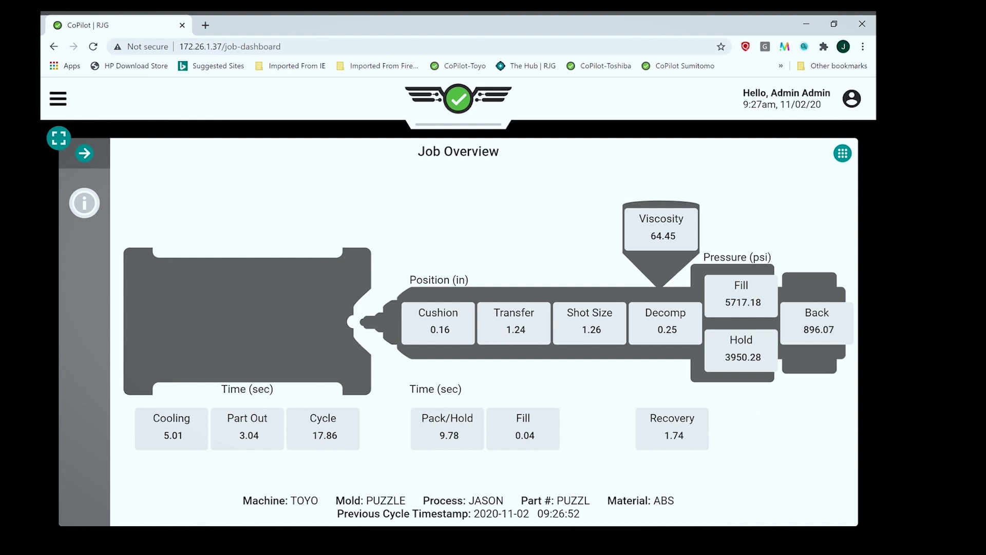
click(59, 138)
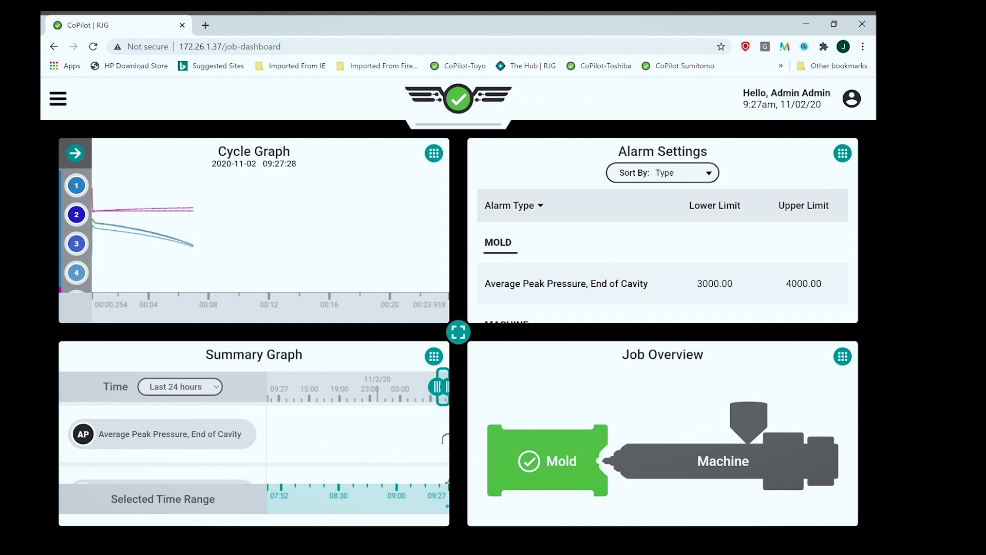
click(843, 357)
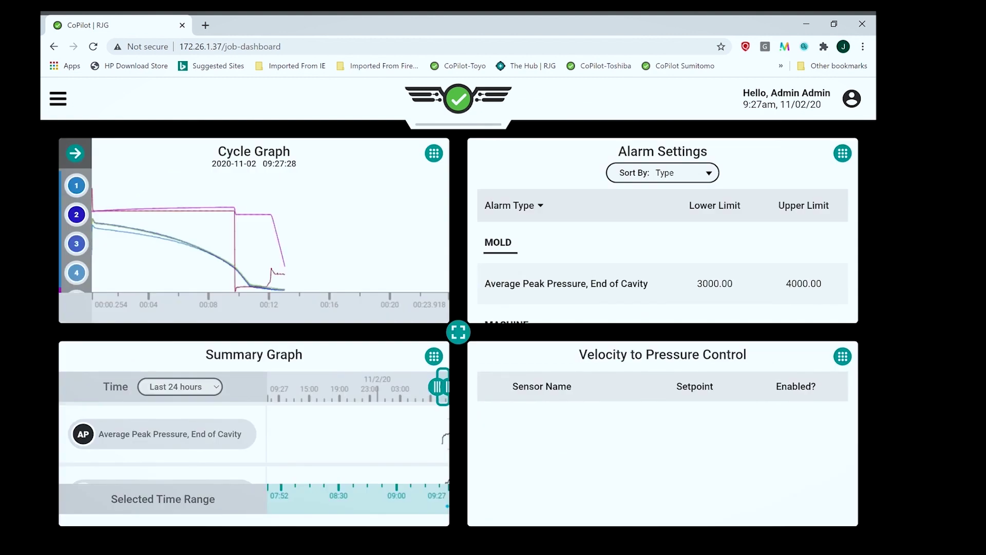
drag(458, 331, 59, 138)
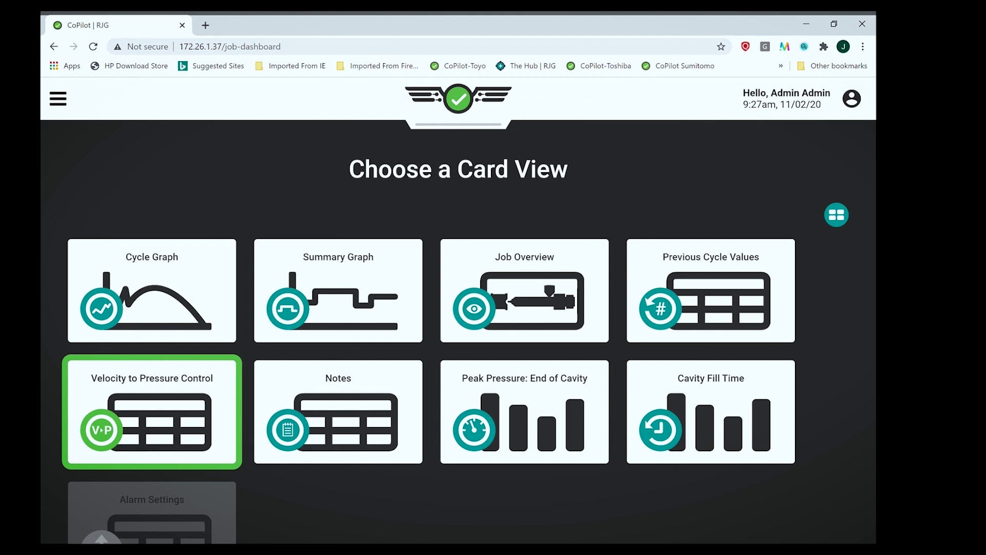
- Switch the enlarged card to Cavity Fill Time and on to Peak Pressure: End of Cavity, and restore the four-panel dashboard
click(711, 412)
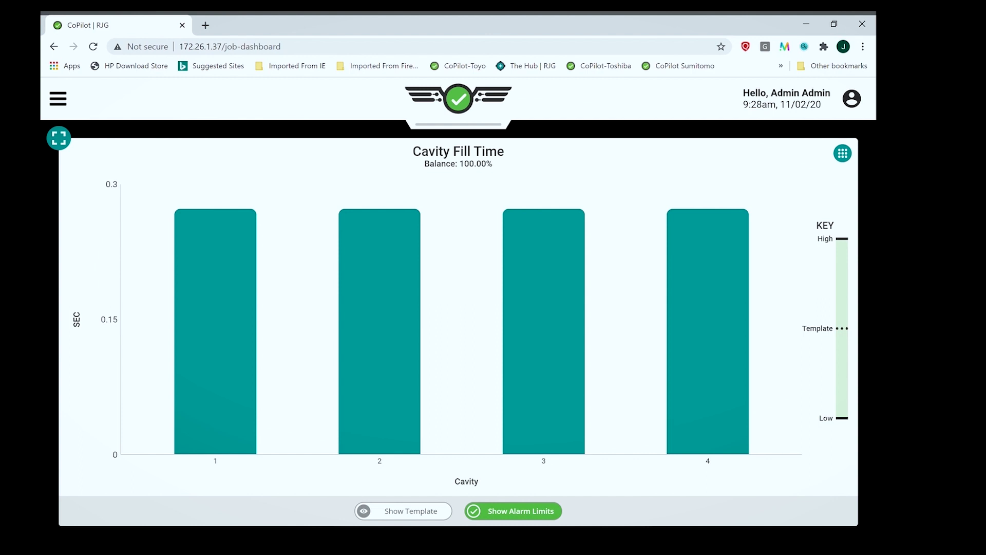
click(843, 153)
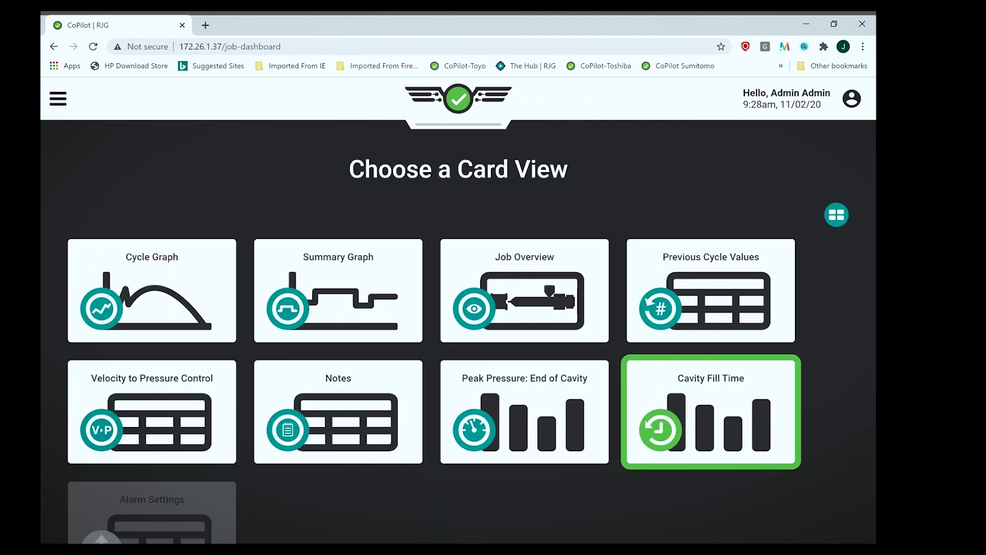
click(524, 412)
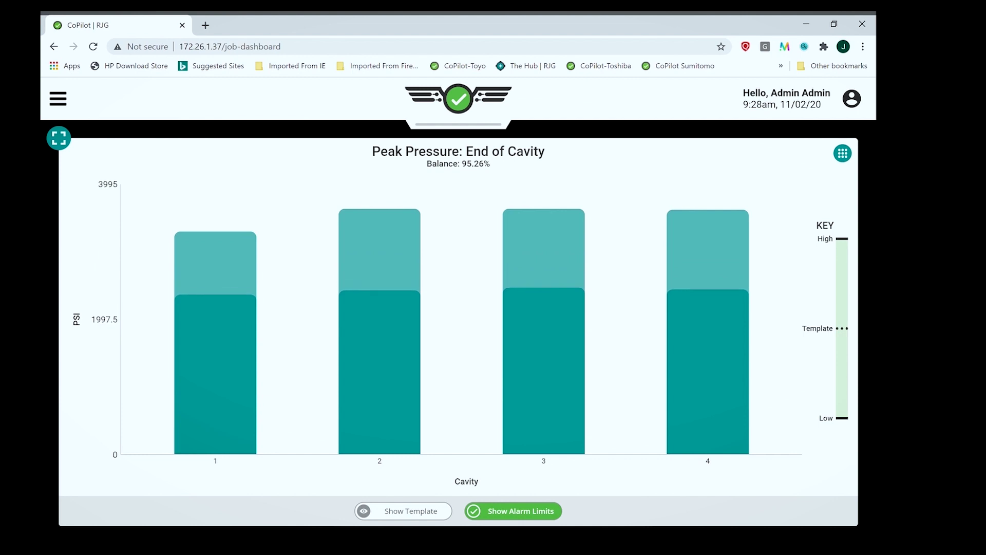
click(58, 138)
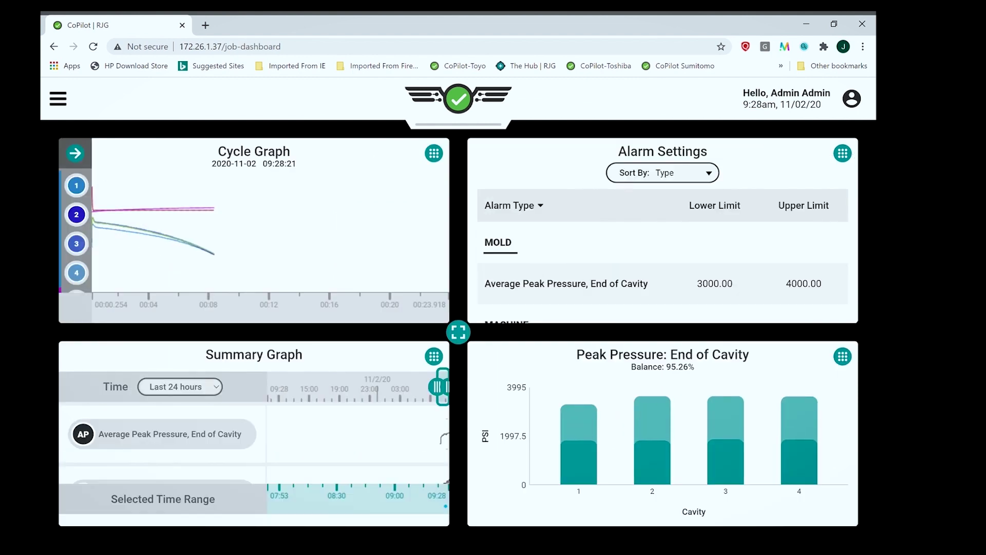
- Enlarge the Cycle Graph and save the last cycle as a template with the same name as the current process
drag(458, 332, 857, 526)
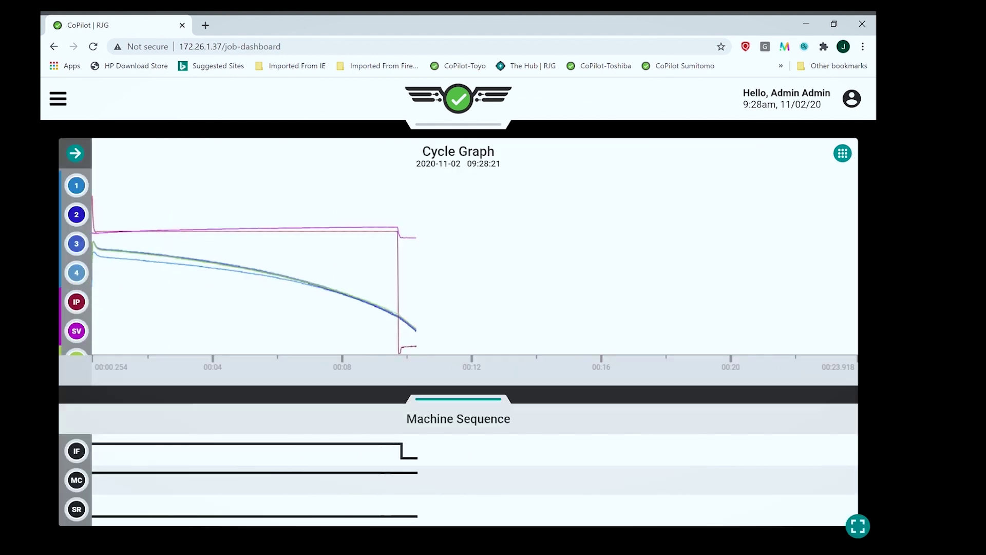
click(76, 153)
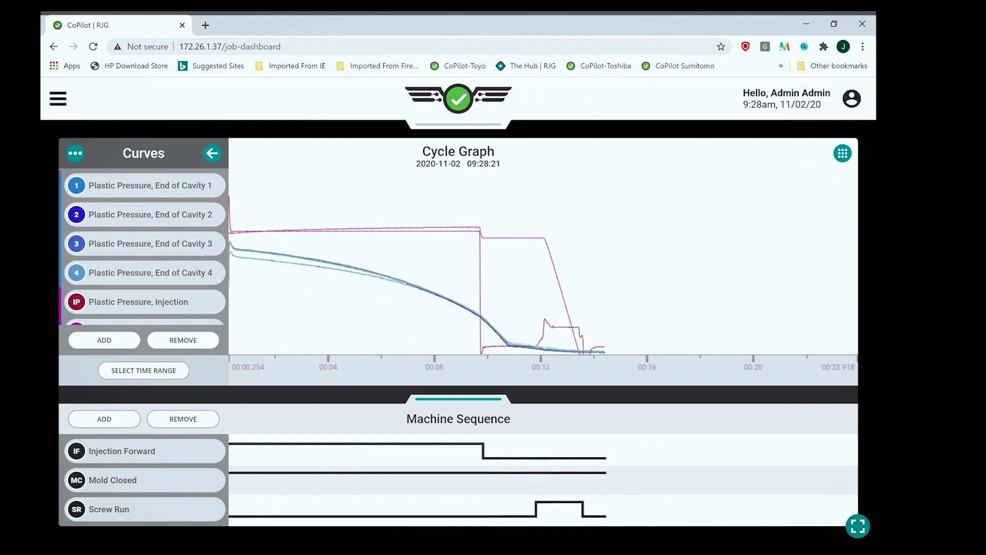
click(76, 153)
click(351, 300)
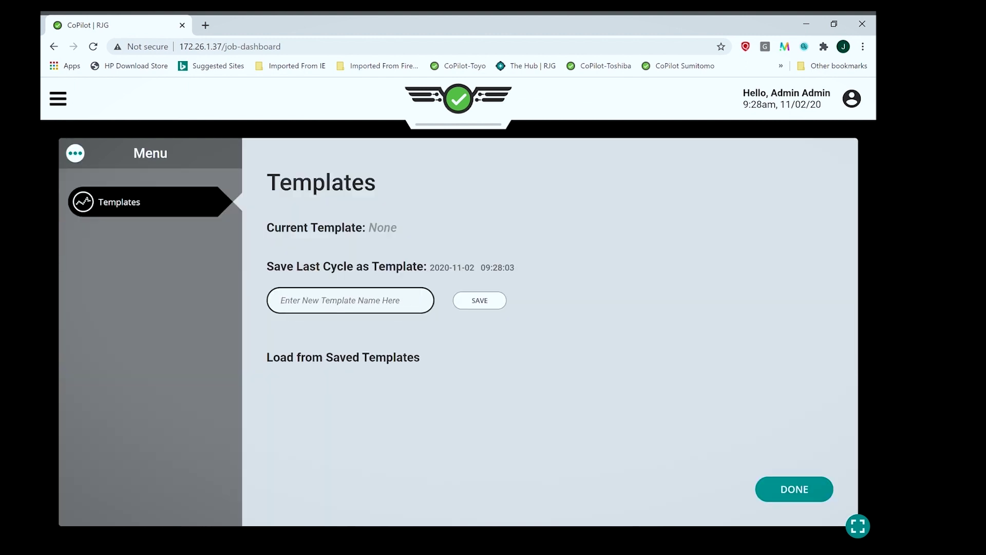
text(jason)
key(Return)
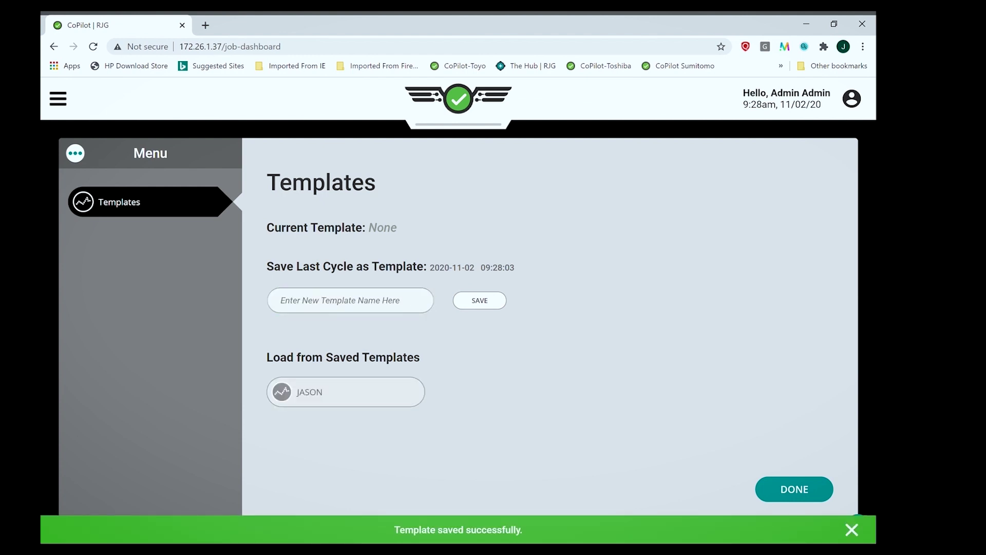
- Load the saved template and view it on the enlarged Cycle Graph and Peak Pressure: End of Cavity cards, restoring the four-panel dashboard
click(345, 392)
click(794, 489)
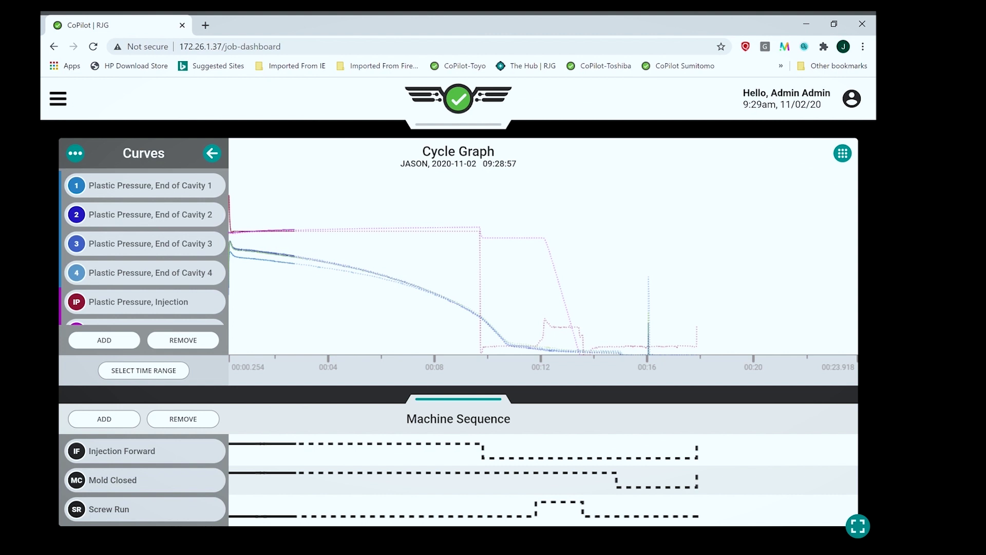
click(858, 526)
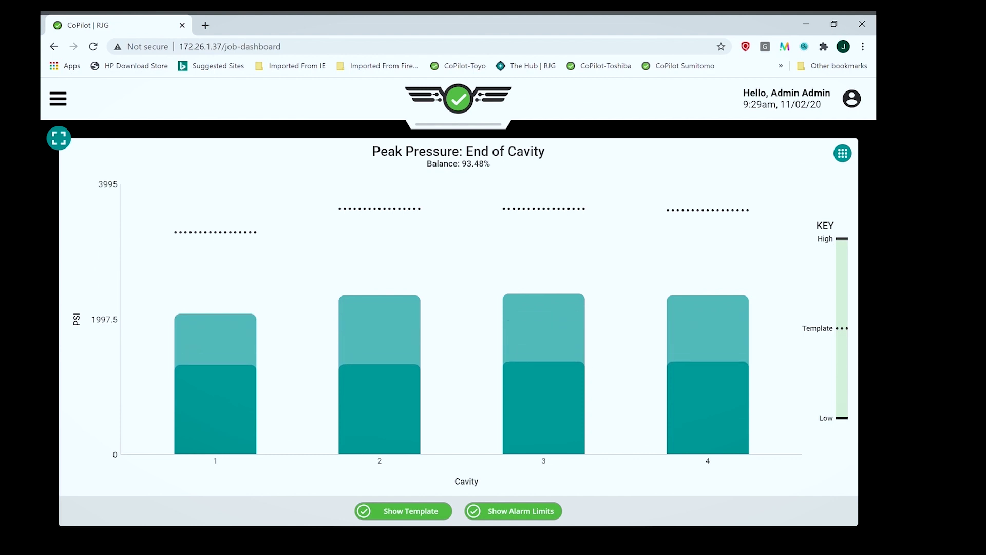
click(58, 138)
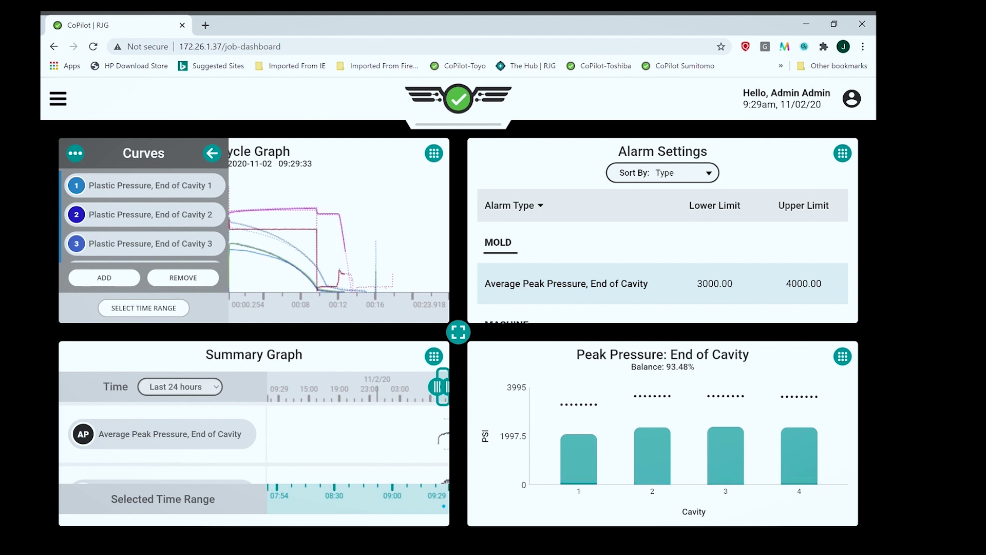
- Replace the Alarm Settings card with the Notes card and enlarge it to fill the dashboard
click(842, 153)
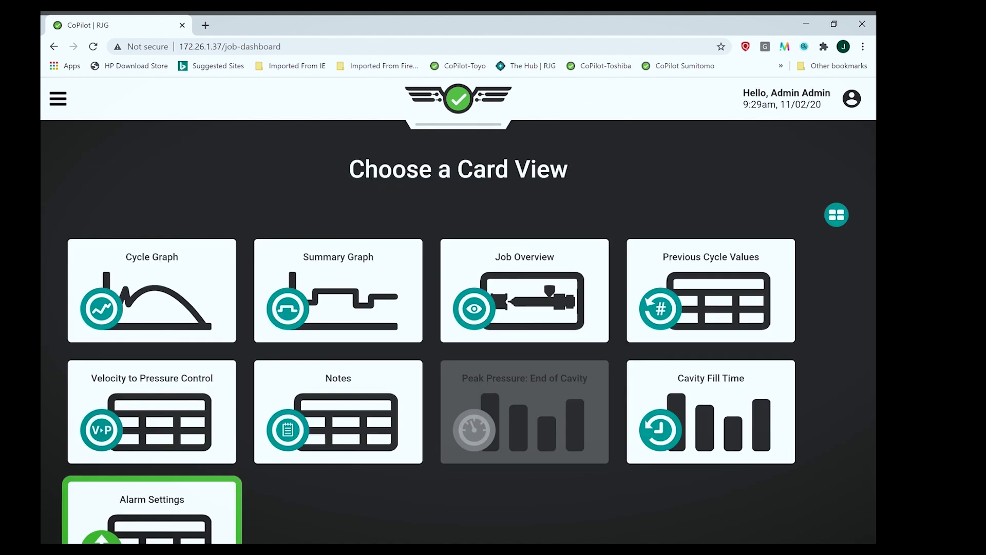
click(338, 412)
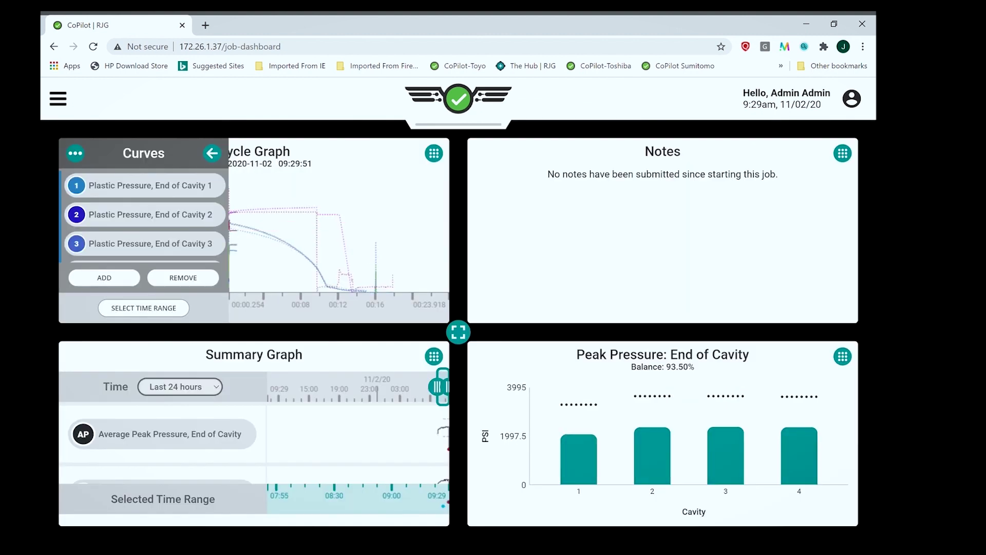
drag(459, 332, 59, 526)
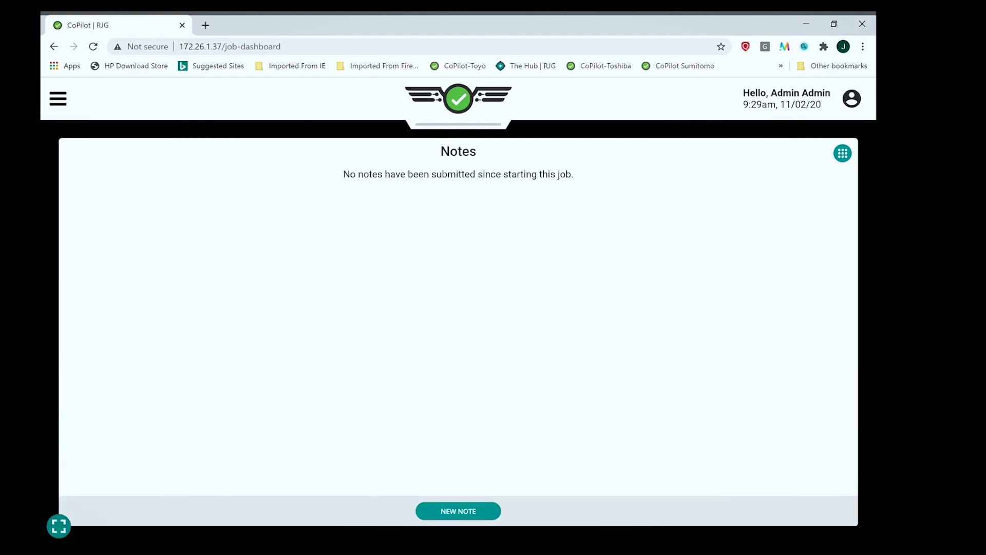
- Replace the Notes card with a second Cycle Graph, restore the four-panel dashboard, and collapse the first Cycle Graph's curve names
click(843, 153)
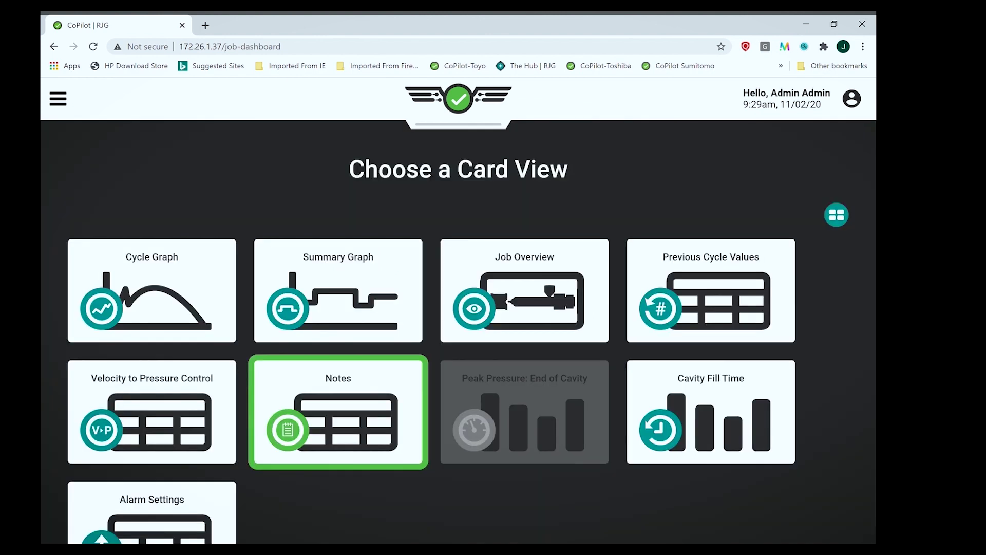
click(152, 290)
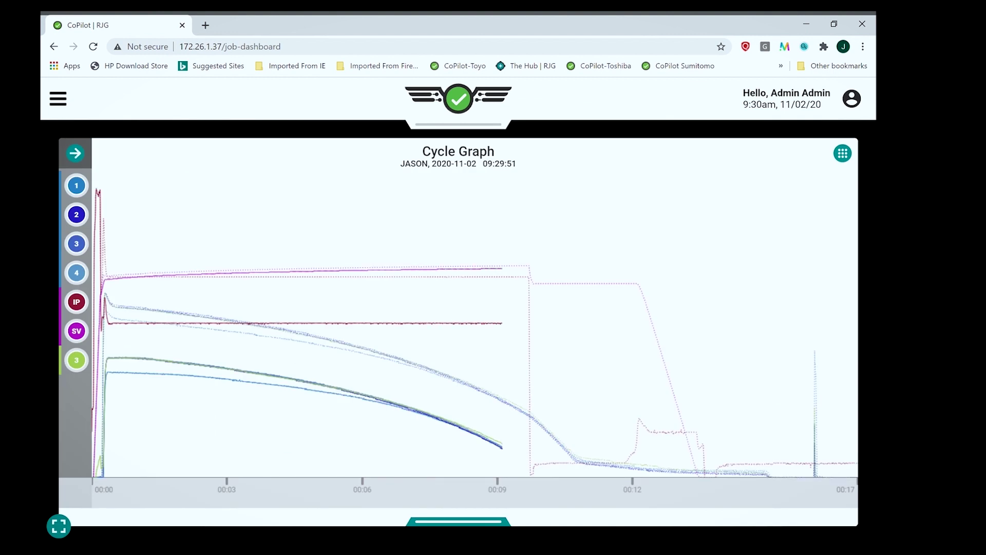
drag(58, 526, 459, 332)
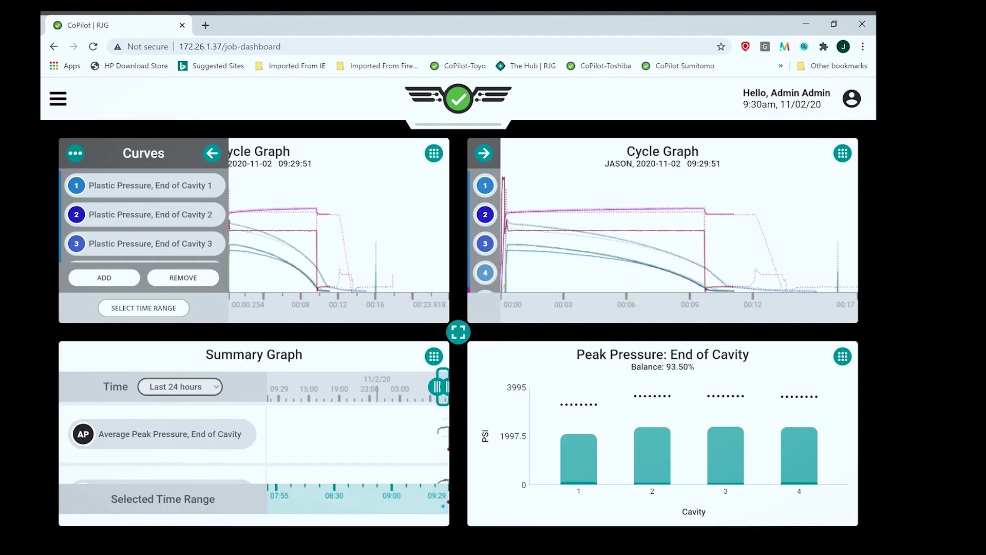
click(212, 153)
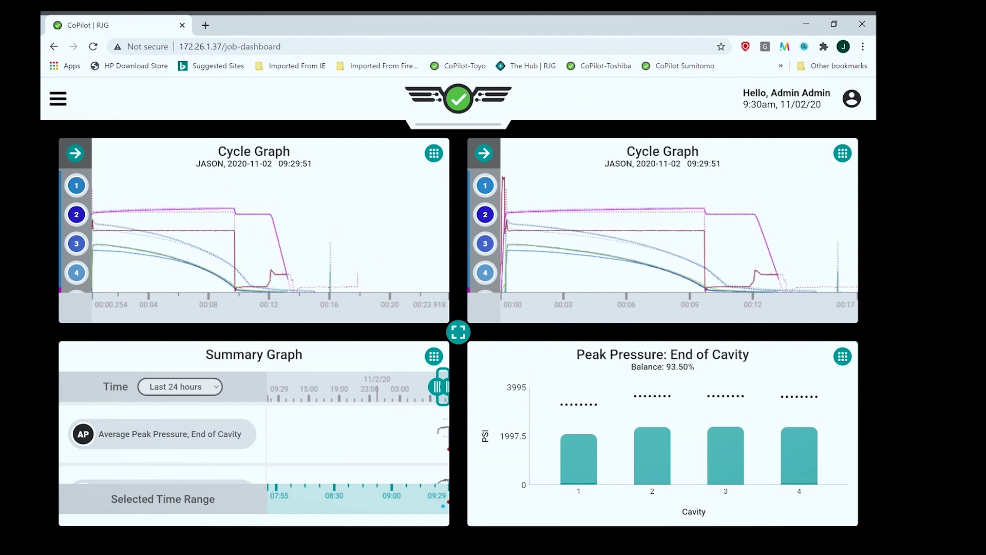
- Show both Cycle Graphs side by side at full height, hide the first one's Machine Sequence, and bring back the other cards beneath slightly taller graphs
drag(459, 331, 478, 537)
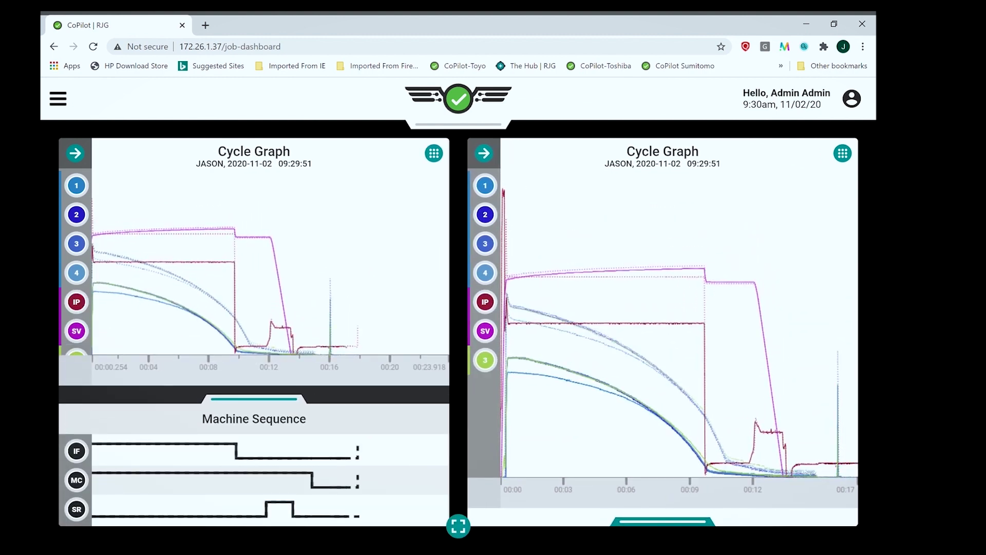
click(254, 399)
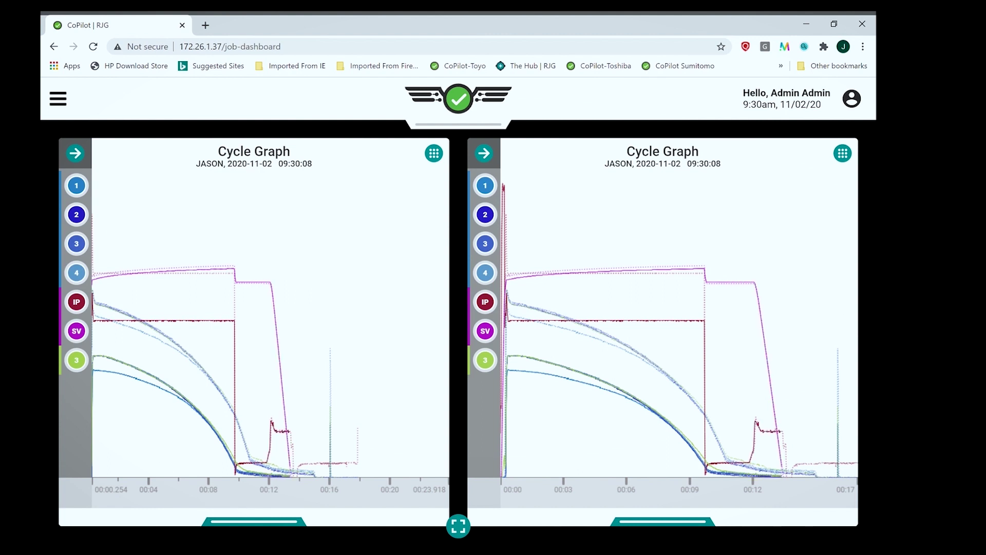
drag(458, 526, 474, 296)
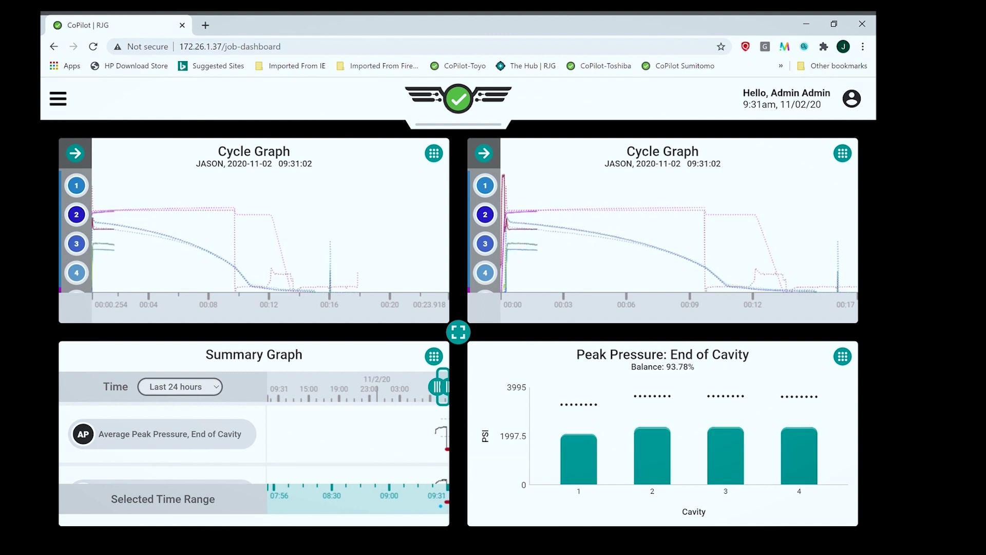
drag(458, 332, 458, 380)
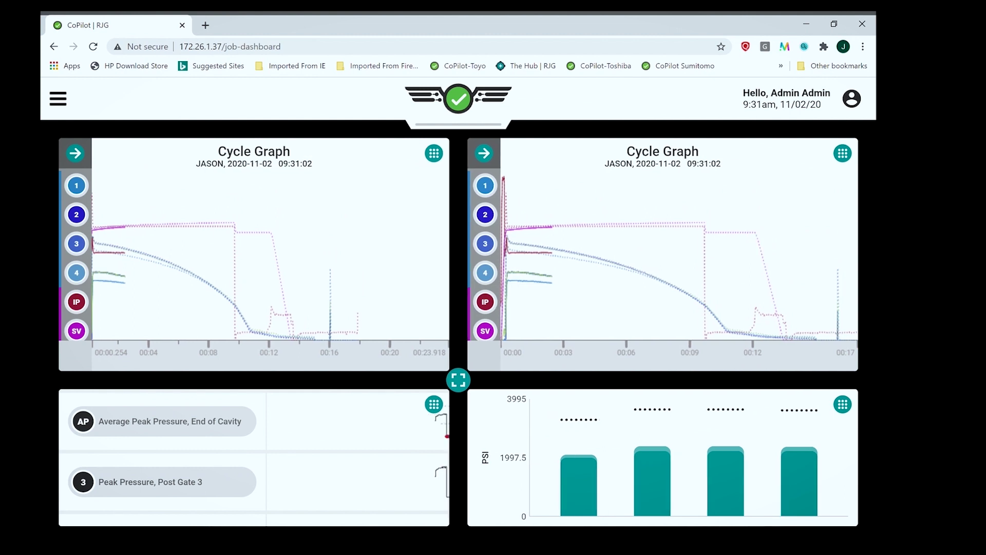